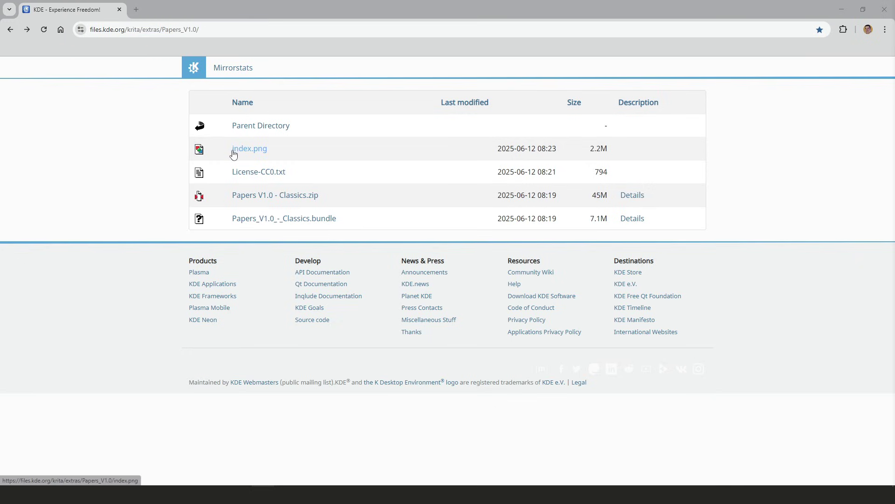
- Save the Papers_V1.0_-_Classics.bundle link from Chrome to the desktop (Escritorio)
{"action": "right_click", "coordinate": [250, 224]}
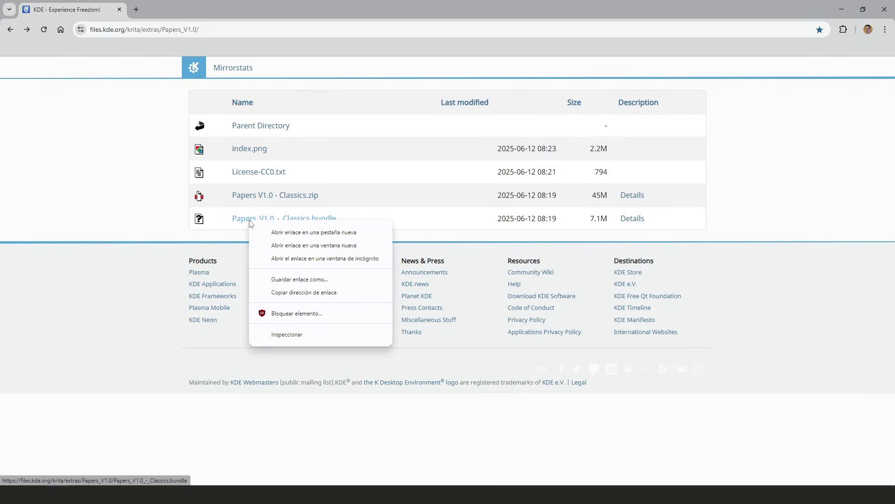
{"action": "left_click", "coordinate": [286, 280]}
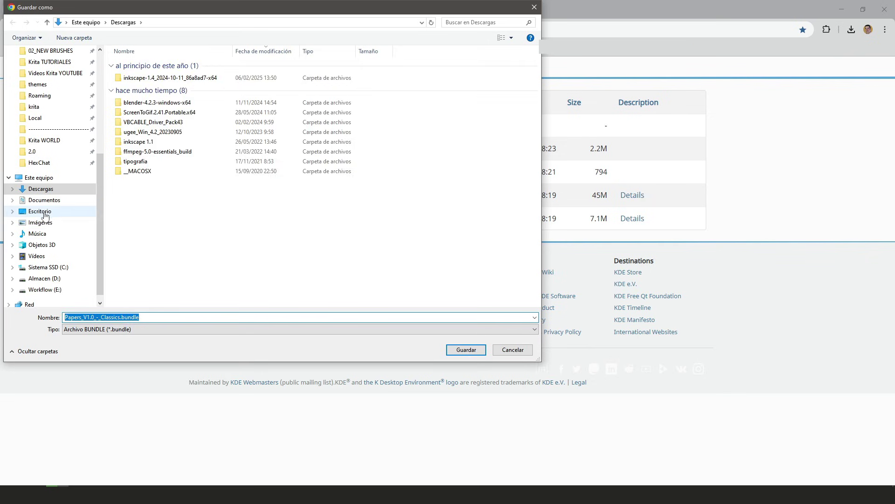
{"action": "left_click", "coordinate": [40, 211]}
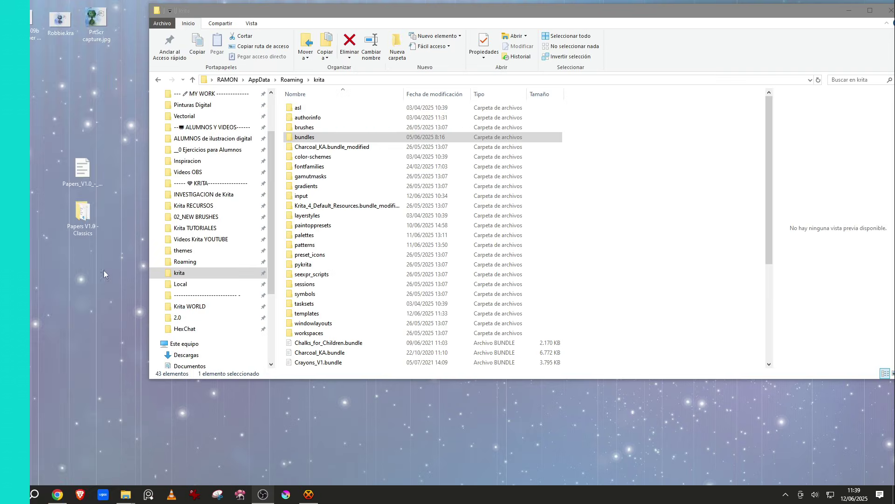
- Open the Papers V1.0 - Classics templates folder and set its window aside
{"action": "left_click_drag", "start_coordinate": [83, 216], "coordinate": [80, 223]}
{"action": "double_click", "coordinate": [80, 218]}
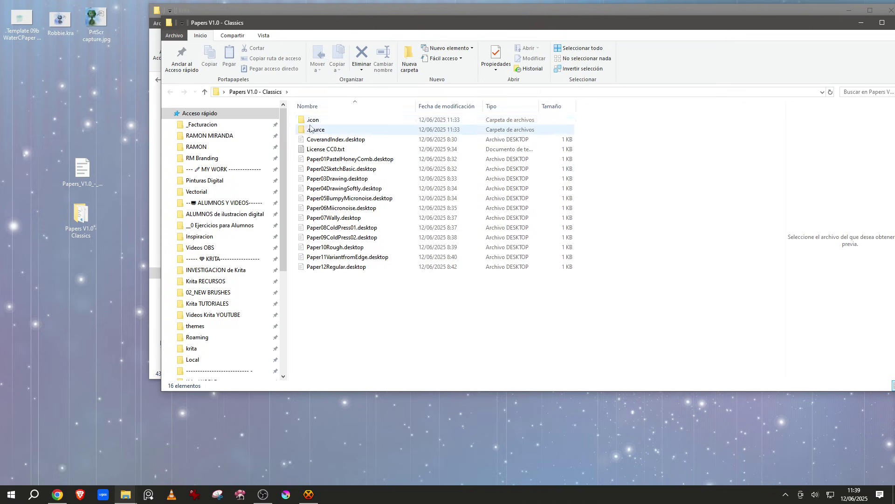
{"action": "left_click_drag", "start_coordinate": [834, 24], "coordinate": [757, 54]}
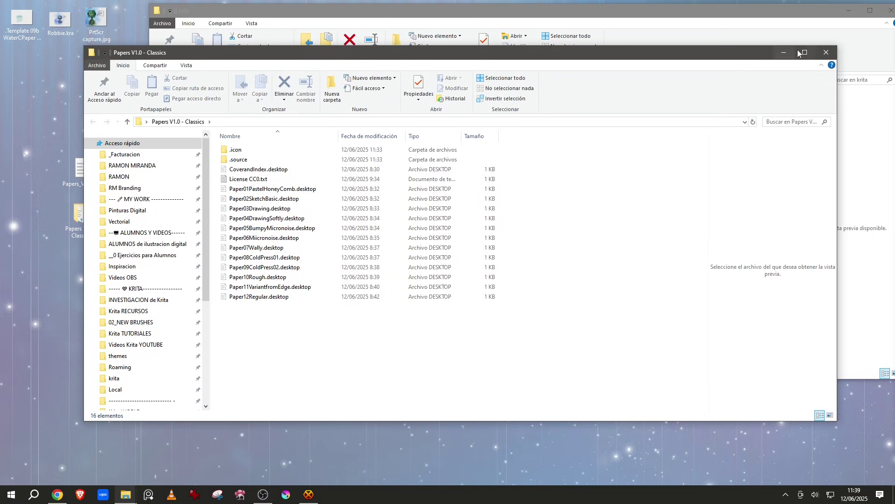
{"action": "left_click", "coordinate": [784, 53]}
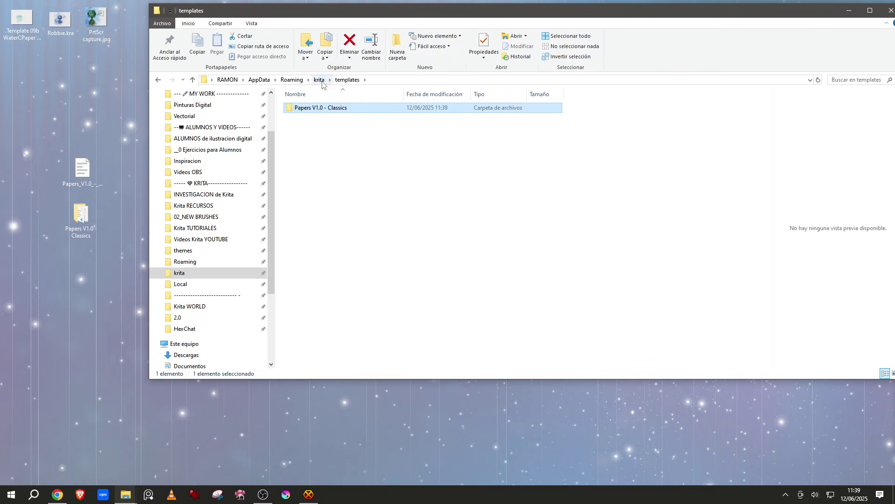
- Copy Papers_V1.0_-_Classics.bundle into the krita AppData folder and close File Explorer
{"action": "left_click", "coordinate": [320, 80]}
{"action": "left_click", "coordinate": [83, 171]}
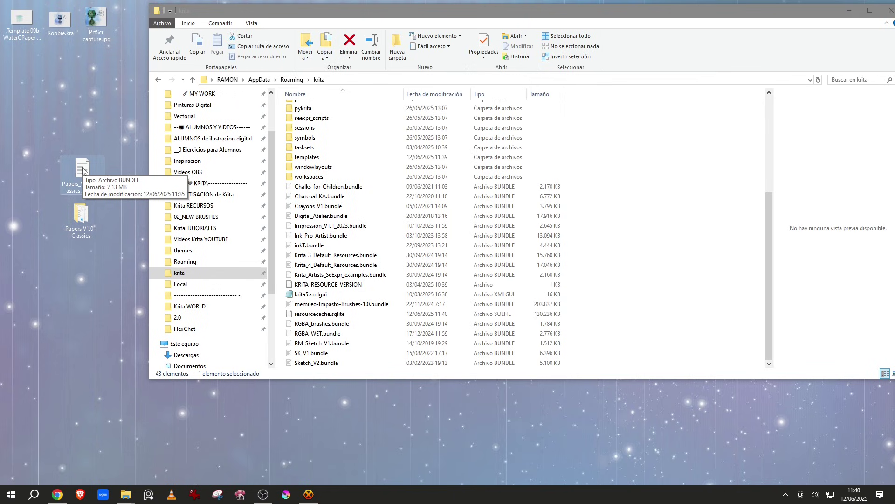
{"action": "left_click_drag", "start_coordinate": [83, 171], "coordinate": [353, 265]}
{"action": "left_click", "coordinate": [286, 495]}
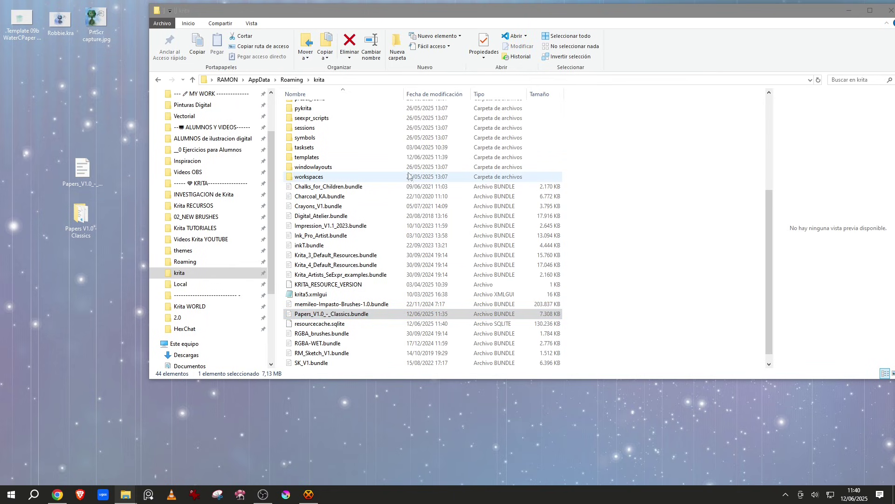
{"action": "left_click", "coordinate": [849, 10]}
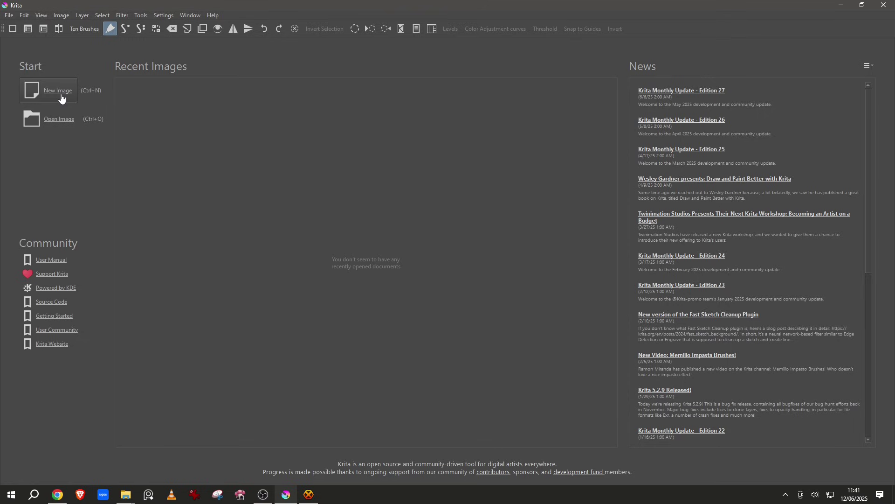
- Create a new document from the Papers V1.0 - Classics Cover and Index template
{"action": "left_click", "coordinate": [60, 92]}
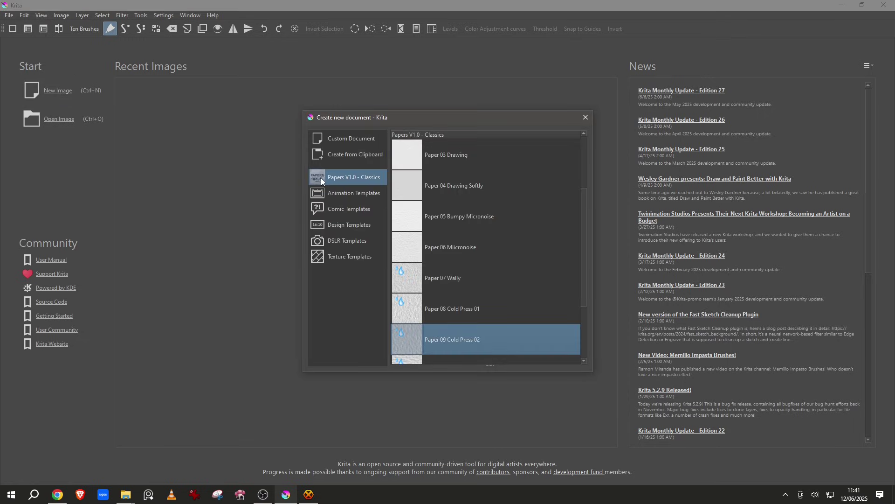
{"action": "left_click_drag", "start_coordinate": [586, 225], "coordinate": [576, 164]}
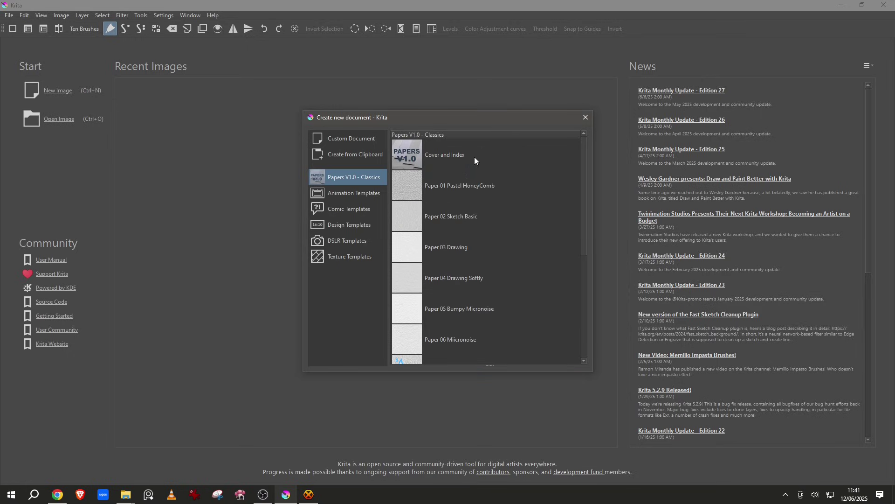
{"action": "left_click", "coordinate": [413, 158]}
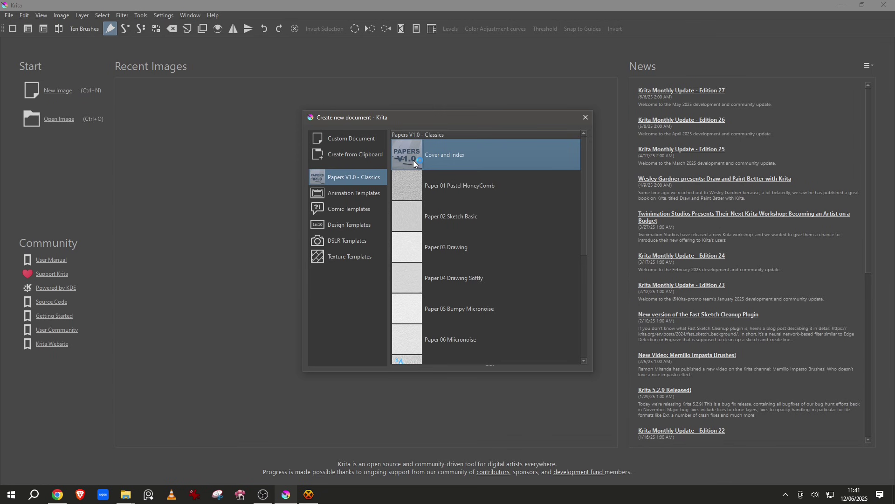
{"action": "double_click", "coordinate": [414, 160]}
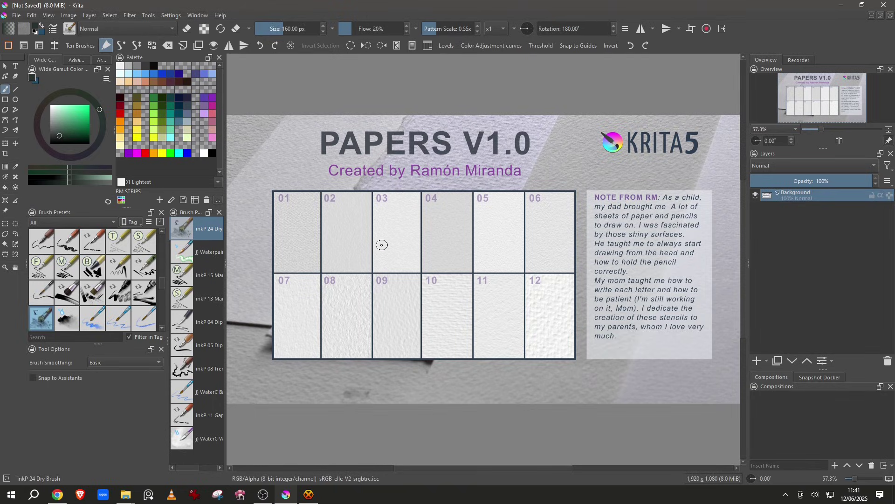
- Zoom and pan the Cover and Index sheet to inspect panels 05 and 11, then reopen New Image
{"action": "scroll", "coordinate": [360, 250], "scroll_direction": "up", "scroll_amount": 3}
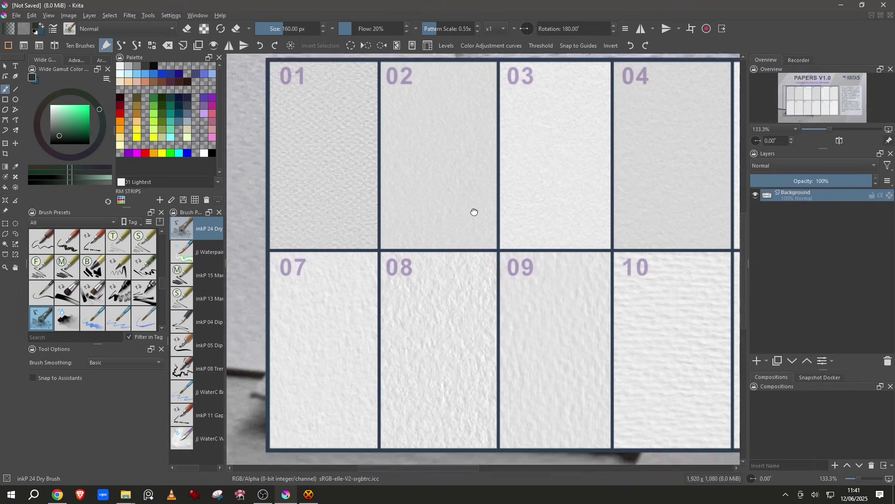
{"action": "left_click_drag", "start_coordinate": [474, 210], "coordinate": [417, 229]}
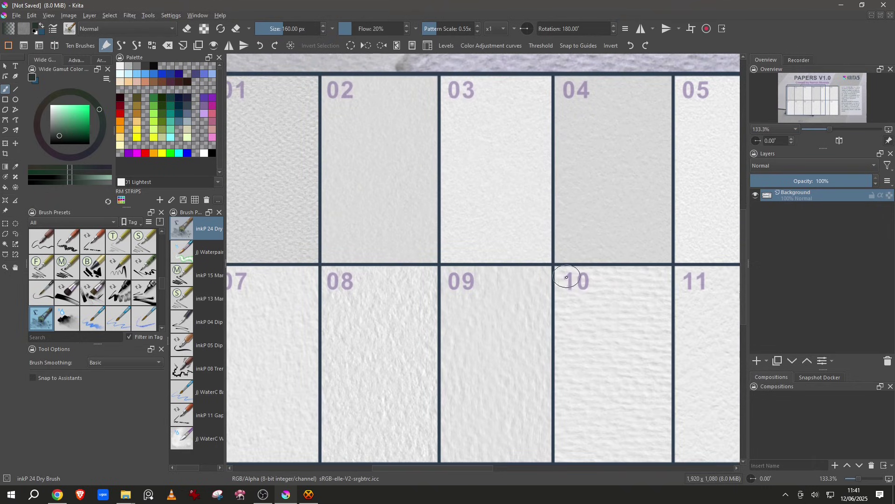
{"action": "scroll", "coordinate": [566, 281], "scroll_direction": "down", "scroll_amount": 2}
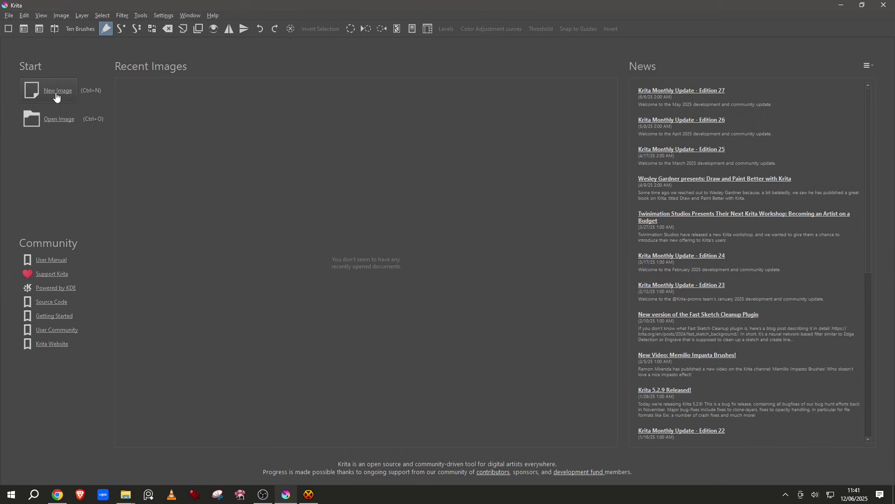
{"action": "left_click", "coordinate": [56, 94]}
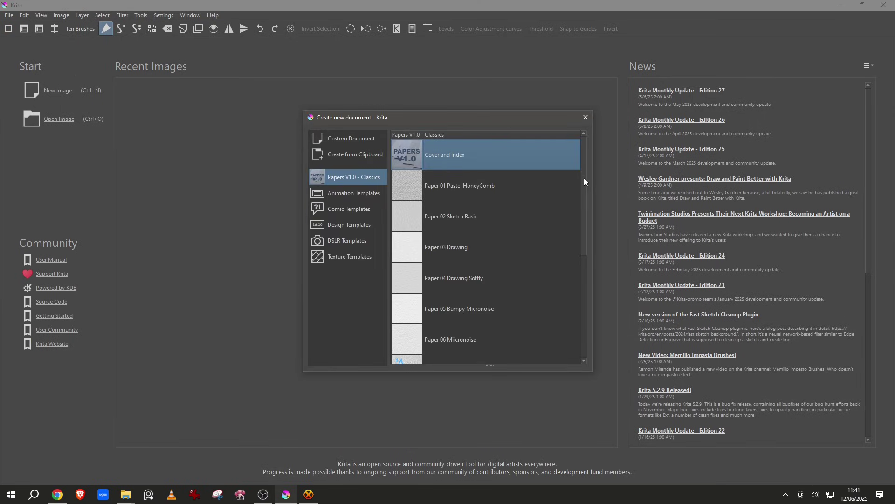
- Scroll the Papers V1.0 - Classics template list to reach Paper 01 Pastel HoneyComb
{"action": "mouse_move", "coordinate": [585, 181]}
{"action": "left_mouse_down"}
{"action": "mouse_move", "coordinate": [595, 283]}
{"action": "mouse_move", "coordinate": [576, 179]}
{"action": "mouse_move", "coordinate": [604, 340]}
{"action": "mouse_move", "coordinate": [598, 222]}
{"action": "left_mouse_up"}
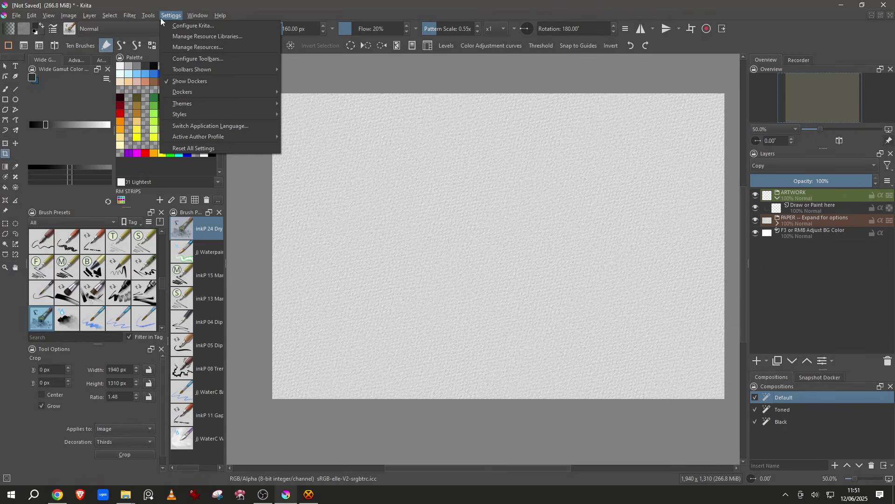
{"action": "mouse_move", "coordinate": [185, 93]}
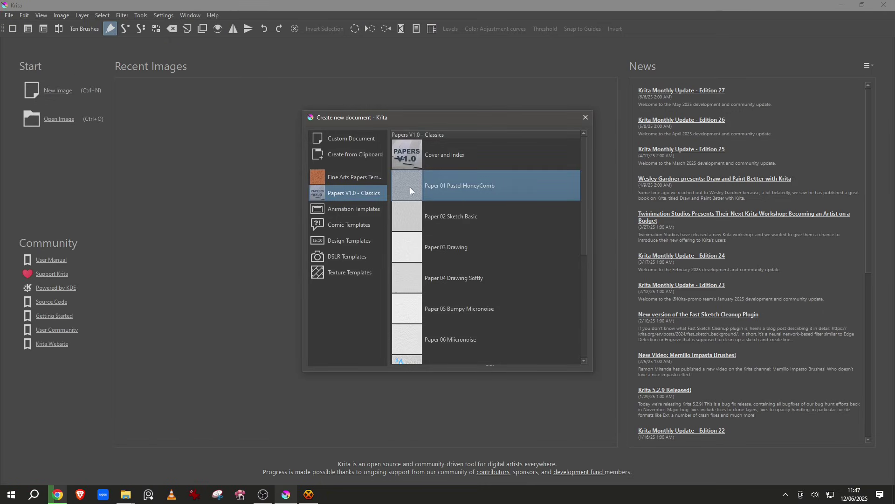
- Create the Paper 01 Pastel HoneyComb document, zoom to 100% then out, and select Adjust Texture
{"action": "double_click", "coordinate": [480, 188]}
{"action": "key", "text": "1"}
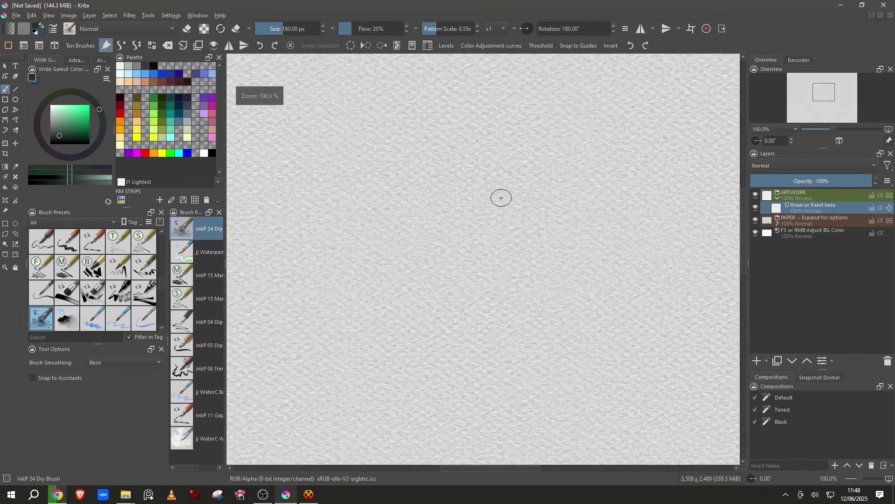
{"action": "key", "text": "minus"}
{"action": "left_click", "coordinate": [777, 223]}
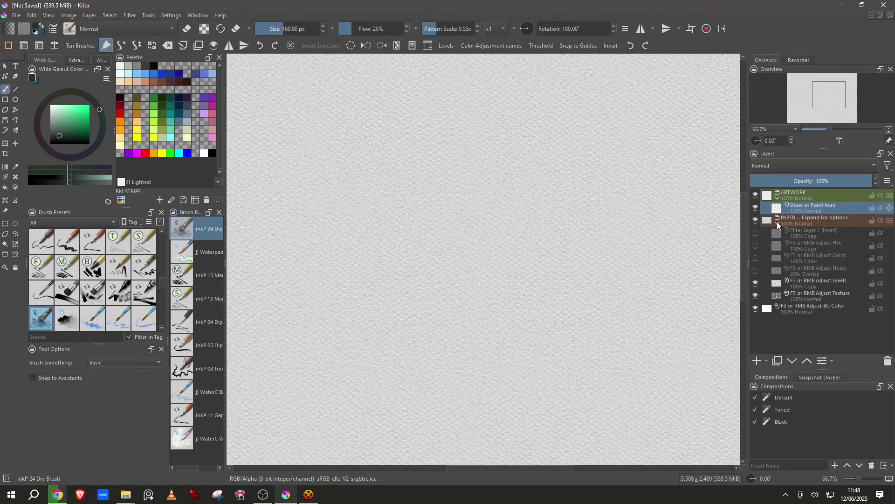
{"action": "left_click", "coordinate": [801, 296]}
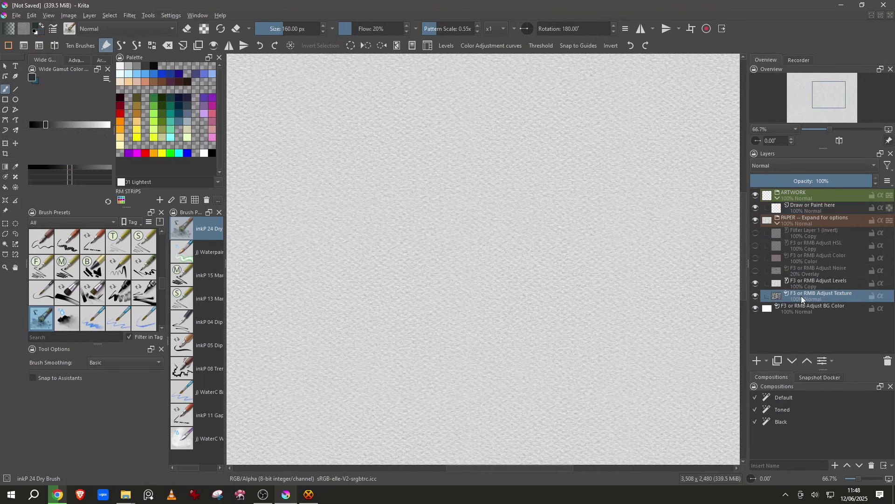
- Edit the Adjust Texture pattern's Transform settings, changing its scale and rotating it by 30°
{"action": "left_click", "coordinate": [822, 361]}
{"action": "left_click_drag", "start_coordinate": [234, 94], "coordinate": [318, 83]}
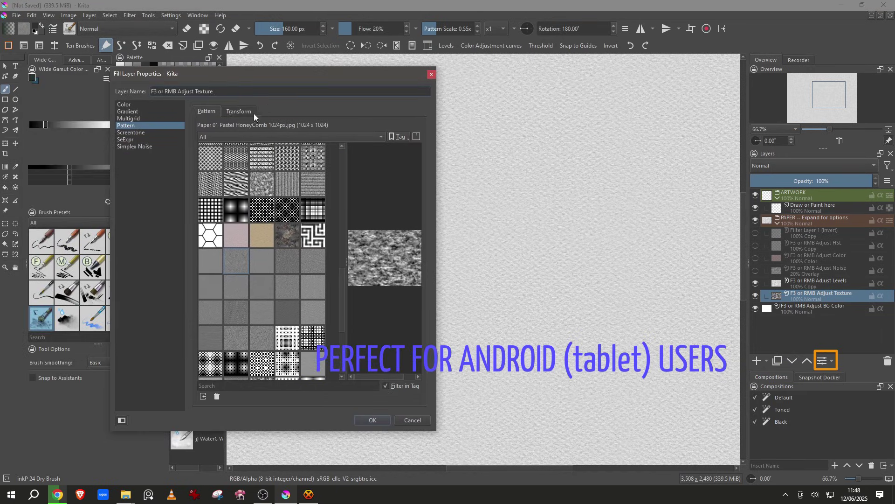
{"action": "left_click", "coordinate": [237, 112]}
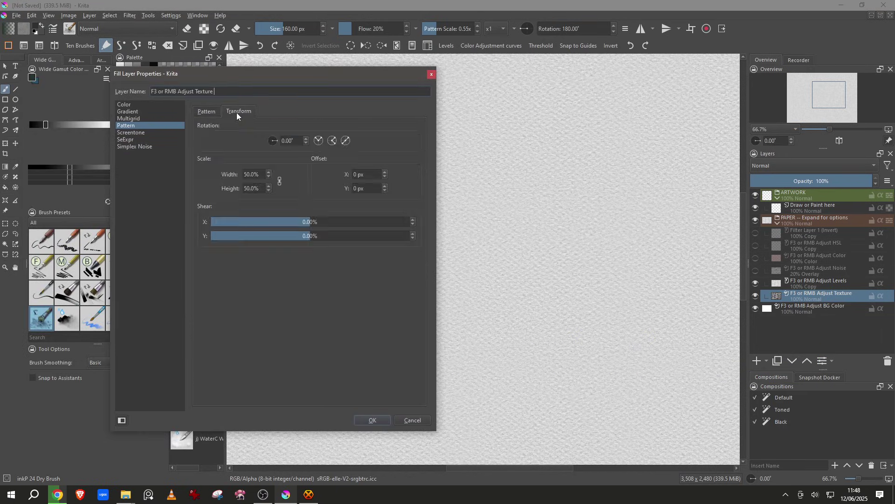
{"action": "left_click", "coordinate": [248, 175]}
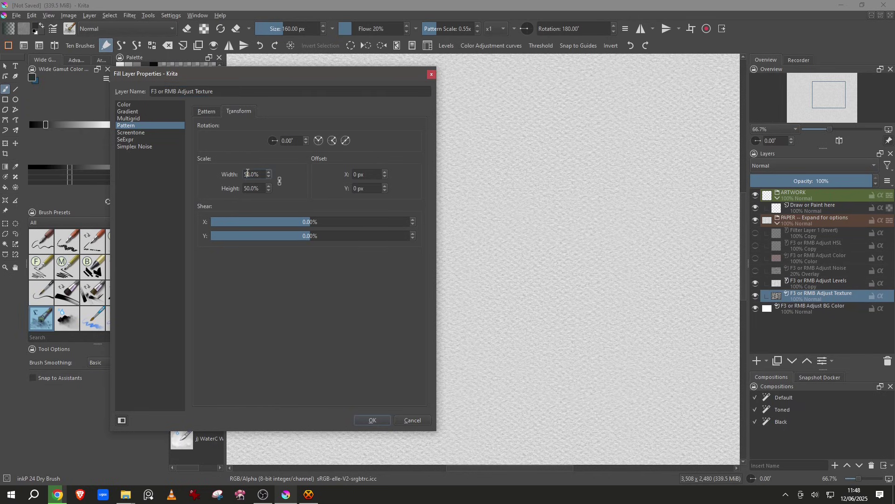
{"action": "left_click", "coordinate": [276, 144]}
{"action": "left_click", "coordinate": [267, 145]}
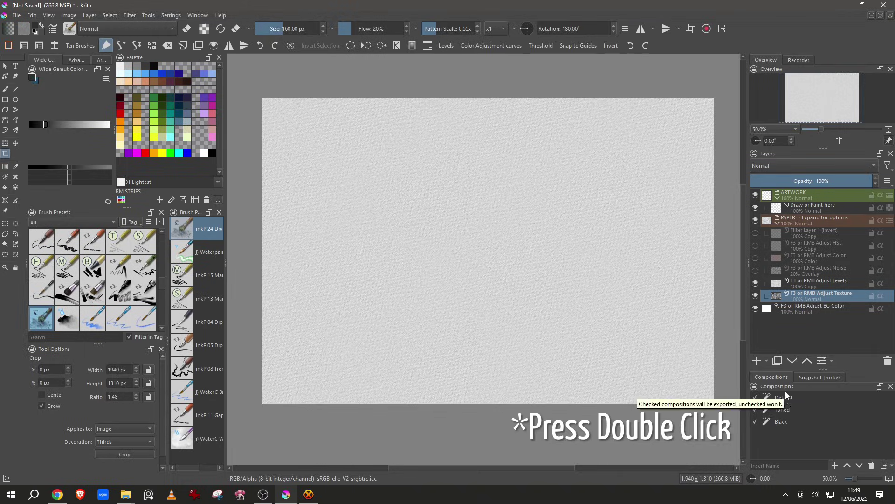
- Apply the Toned composition and open the PAPER group's Adjust HSL layer properties
{"action": "double_click", "coordinate": [783, 410]}
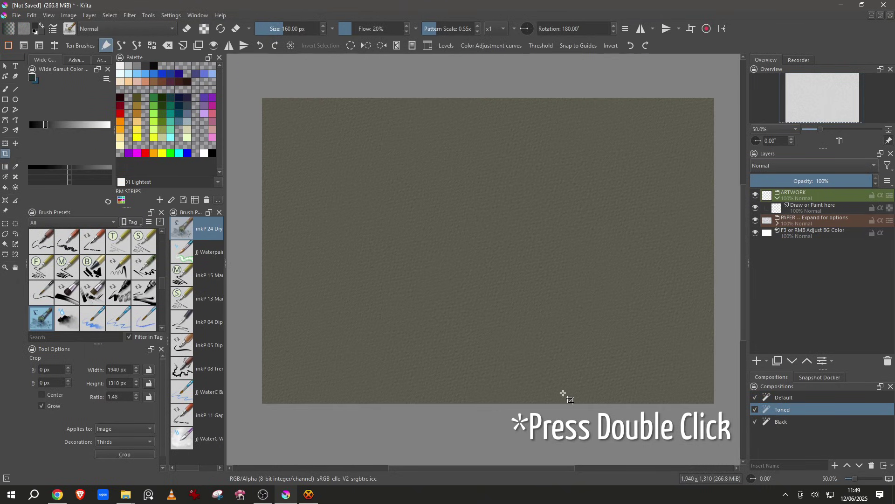
{"action": "left_click", "coordinate": [777, 224]}
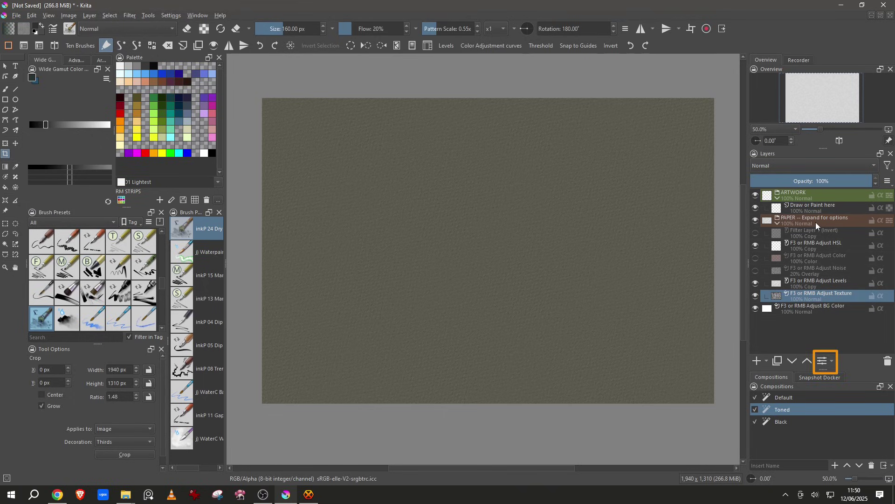
{"action": "left_click", "coordinate": [810, 246]}
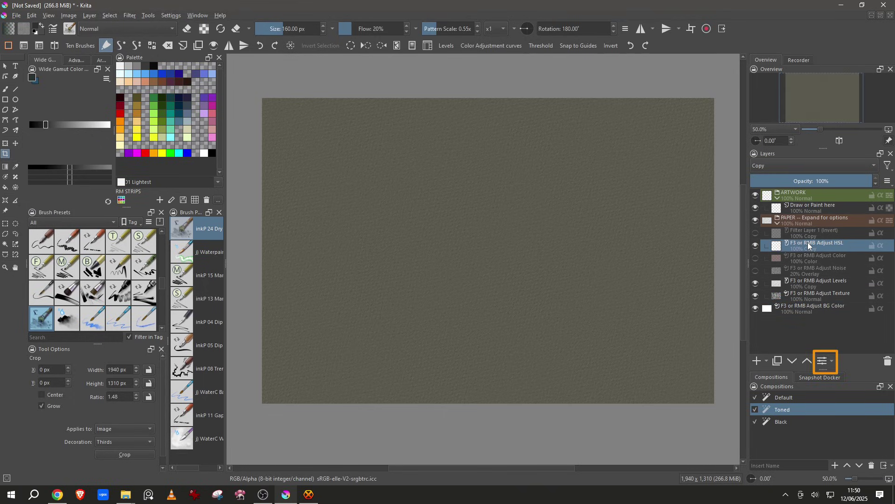
{"action": "left_click", "coordinate": [823, 362]}
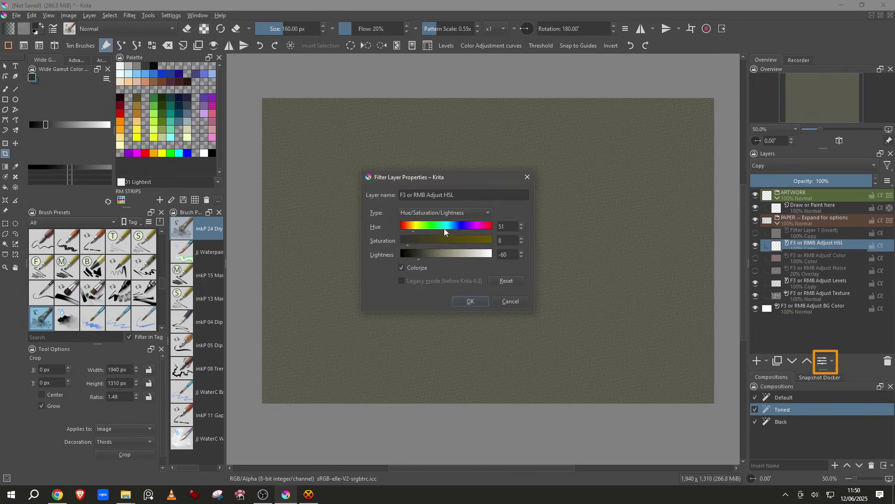
- Preview green and purple tints (hue 123, saturation 14, lightness -30), then cancel the changes
{"action": "left_click_drag", "start_coordinate": [415, 228], "coordinate": [438, 231]}
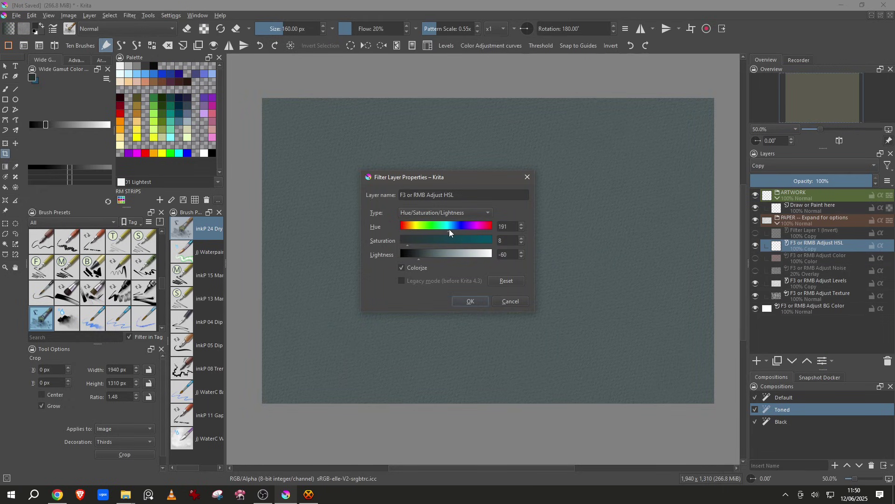
{"action": "mouse_move", "coordinate": [449, 227]}
{"action": "left_mouse_down"}
{"action": "mouse_move", "coordinate": [479, 231]}
{"action": "mouse_move", "coordinate": [432, 231]}
{"action": "left_mouse_up"}
{"action": "left_click", "coordinate": [432, 254]}
{"action": "left_click", "coordinate": [413, 241]}
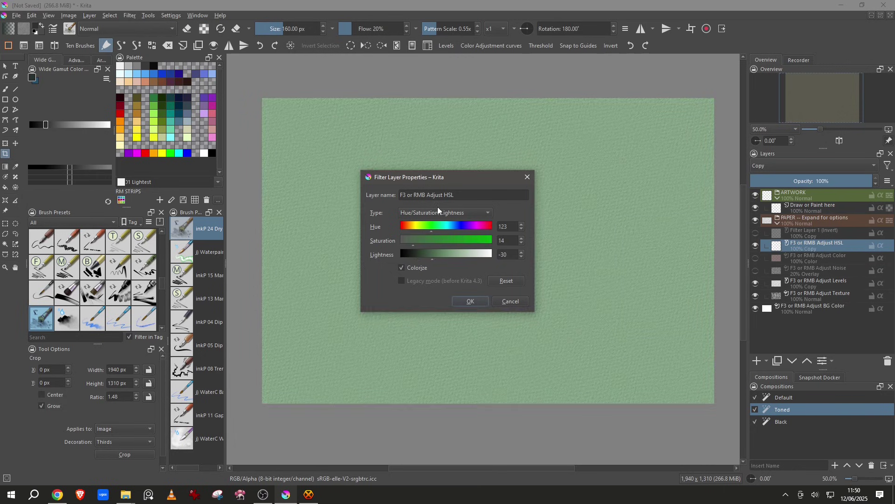
{"action": "left_click", "coordinate": [510, 301]}
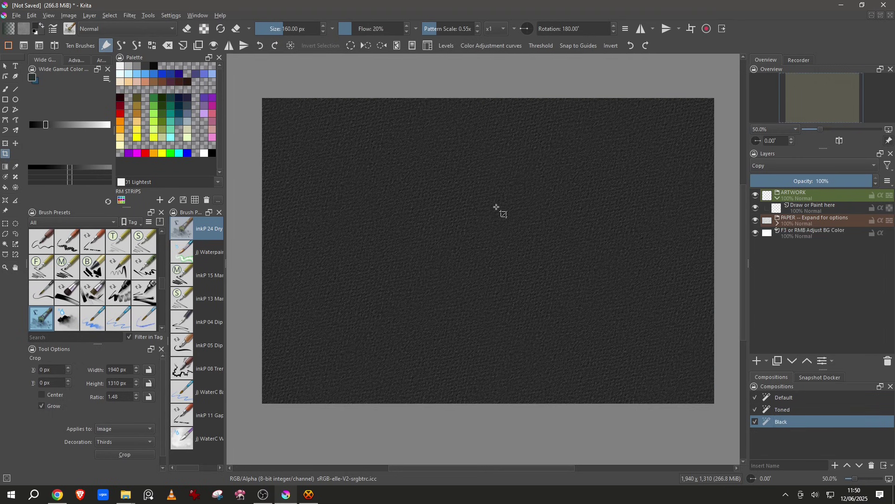
- Compare the Default and Black compositions, keep Black, and expand the PAPER group
{"action": "scroll", "coordinate": [496, 190], "scroll_direction": "up", "scroll_amount": 5}
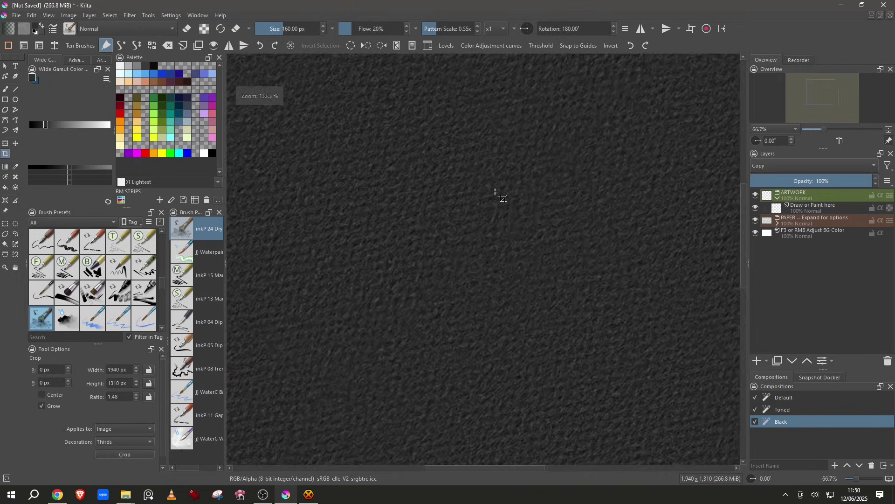
{"action": "left_click", "coordinate": [783, 399]}
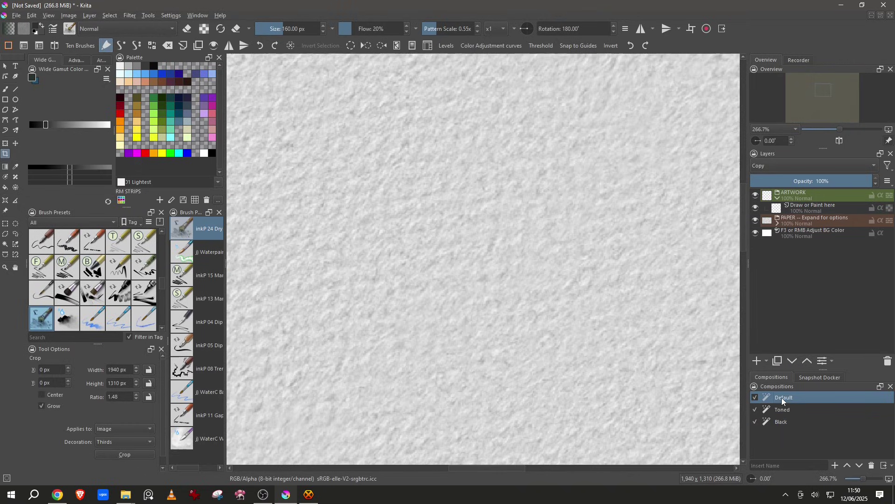
{"action": "left_click", "coordinate": [787, 422]}
{"action": "scroll", "coordinate": [548, 230], "scroll_direction": "down", "scroll_amount": 5}
{"action": "scroll", "coordinate": [516, 236], "scroll_direction": "up", "scroll_amount": 1}
{"action": "scroll", "coordinate": [506, 218], "scroll_direction": "down", "scroll_amount": 1}
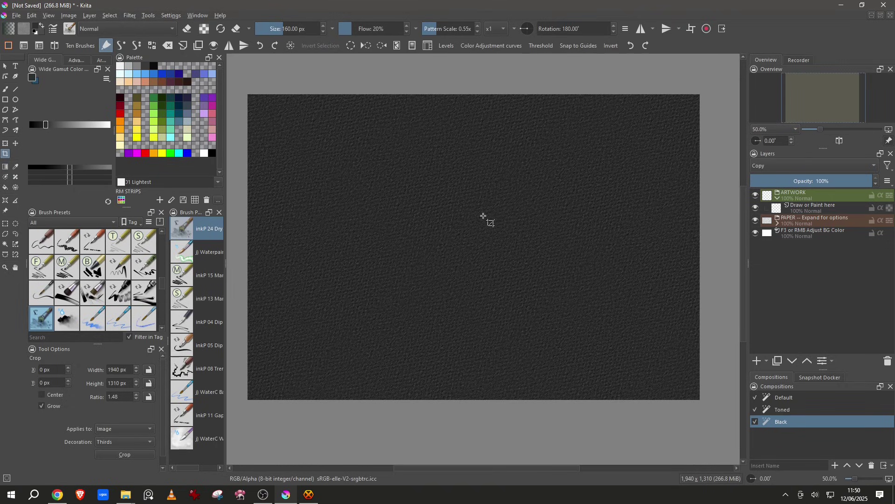
{"action": "scroll", "coordinate": [485, 216], "scroll_direction": "up", "scroll_amount": 1}
{"action": "scroll", "coordinate": [504, 215], "scroll_direction": "down", "scroll_amount": 1}
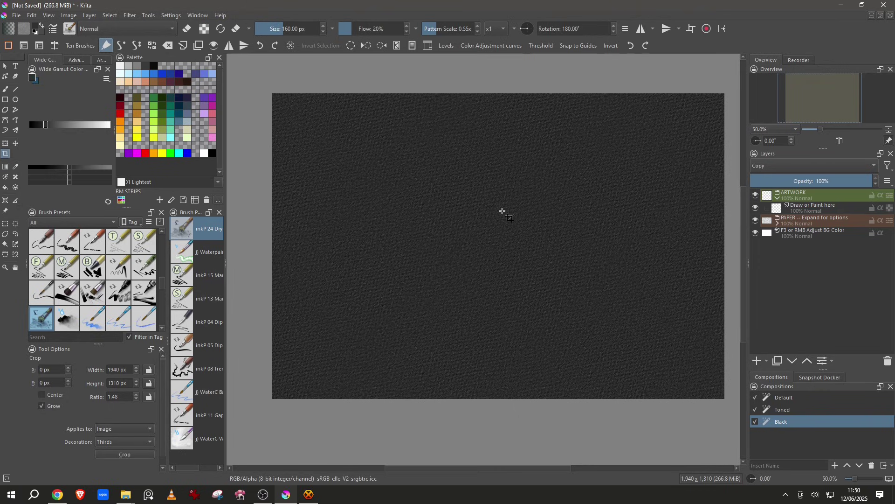
{"action": "left_click", "coordinate": [777, 224]}
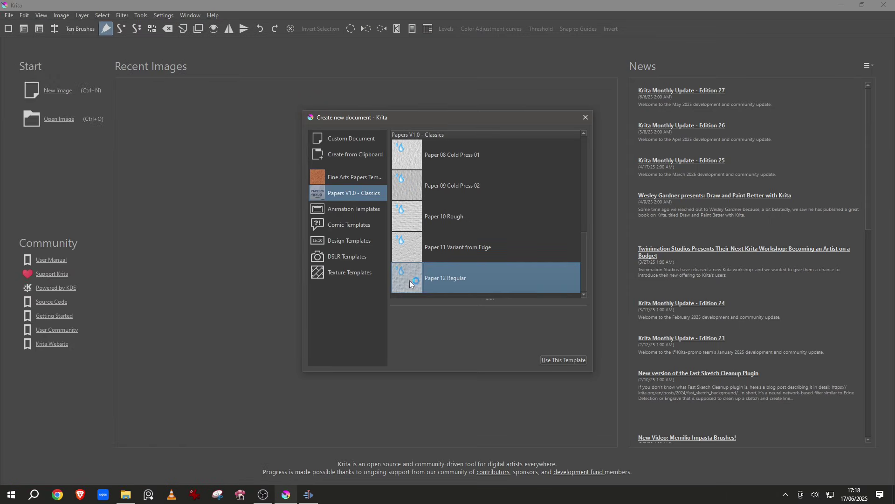
- Create a 3,508 × 2,480 px document from the Paper 12 Regular template
{"action": "double_click", "coordinate": [410, 279]}
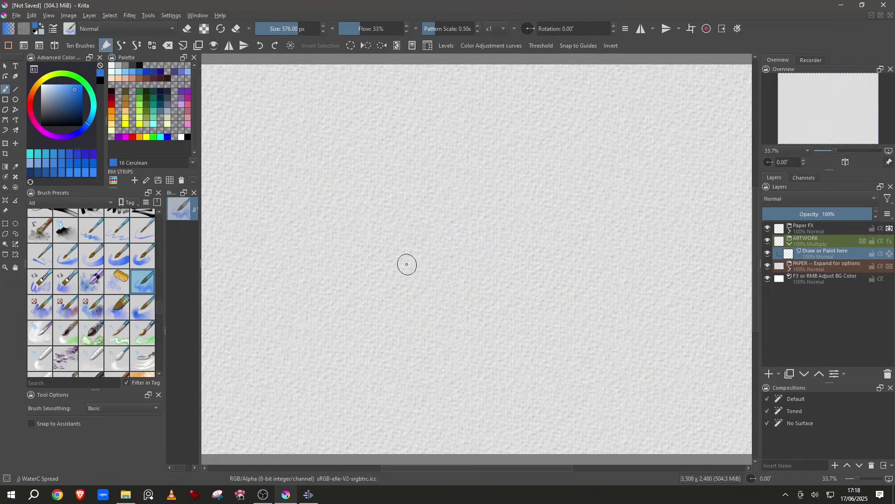
{"action": "scroll", "coordinate": [420, 254], "scroll_direction": "down", "scroll_amount": 3}
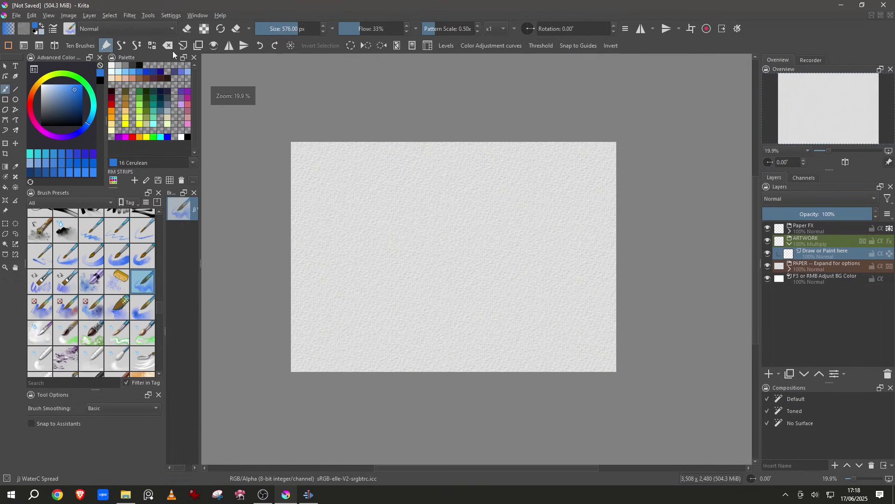
- Rotate the image 90° to the right into a 2,480 × 3,508 px portrait page and recenter it
{"action": "left_click", "coordinate": [69, 15]}
{"action": "mouse_move", "coordinate": [204, 93]}
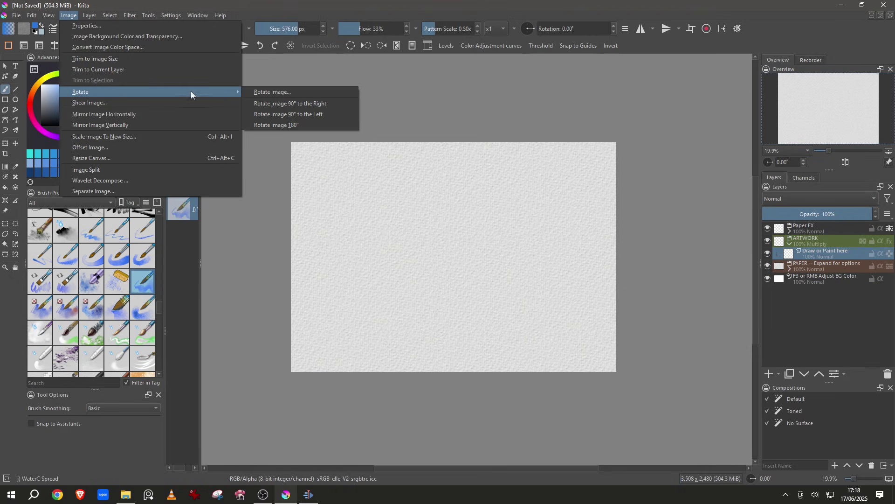
{"action": "left_click", "coordinate": [257, 103]}
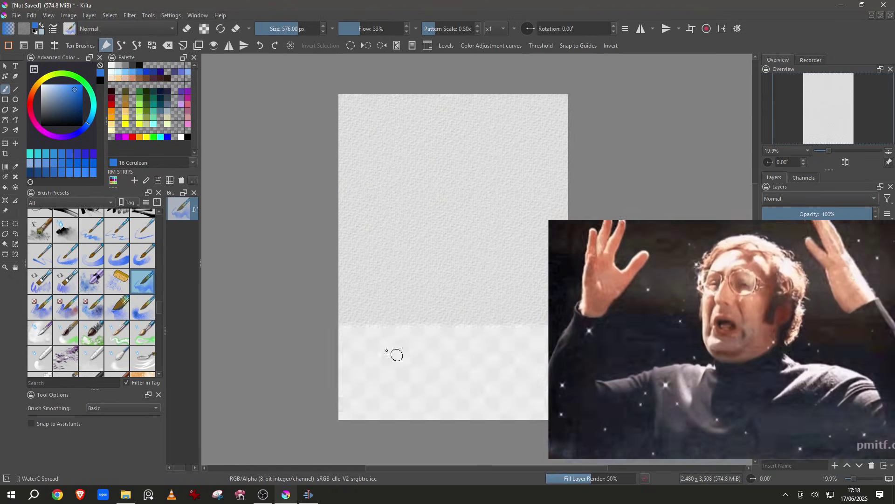
{"action": "left_click_drag", "start_coordinate": [419, 291], "coordinate": [404, 306]}
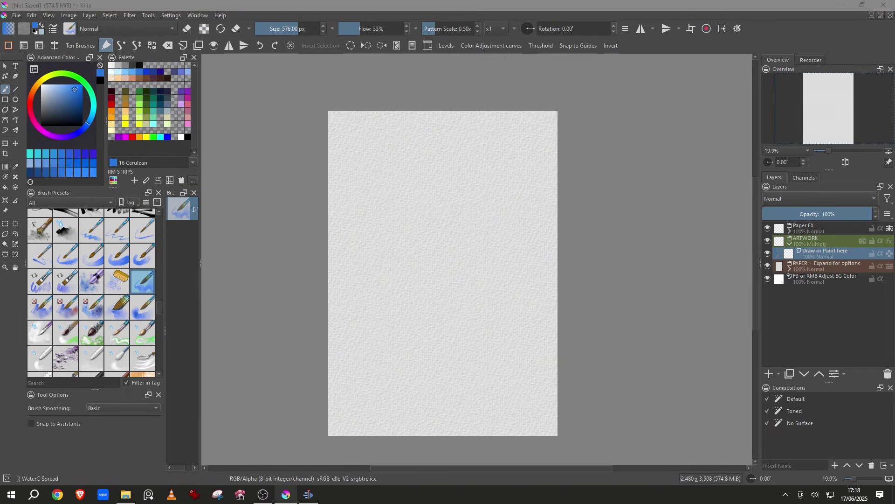
- Insert Watercolor Flowers.jpg as a new layer and transform it to fill the portrait page
{"action": "left_click_drag", "start_coordinate": [634, 218], "coordinate": [502, 225]}
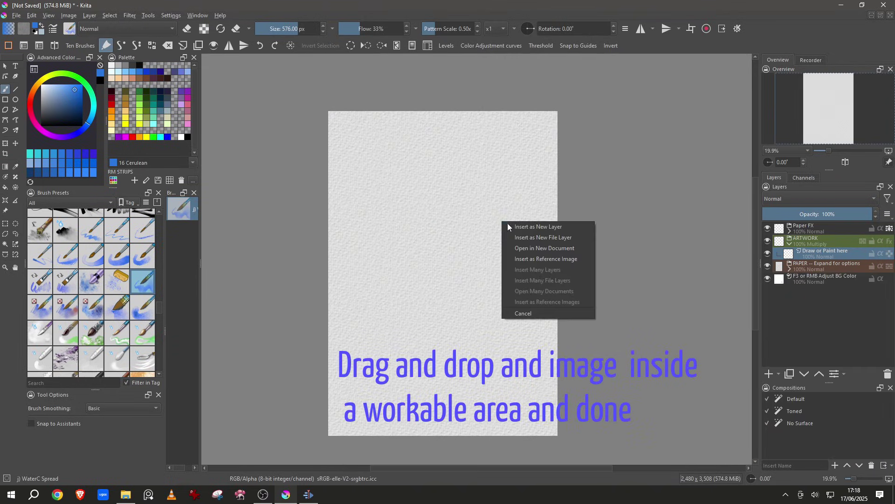
{"action": "left_click", "coordinate": [512, 226]}
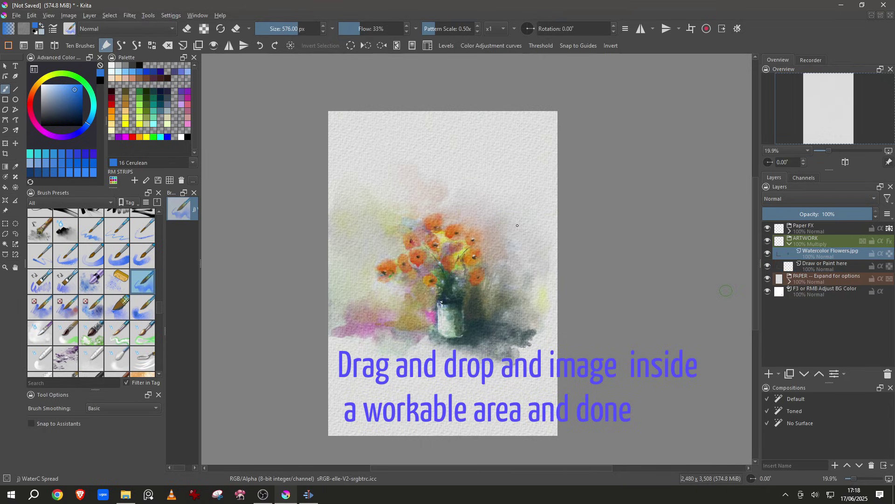
{"action": "key", "text": "ctrl+t"}
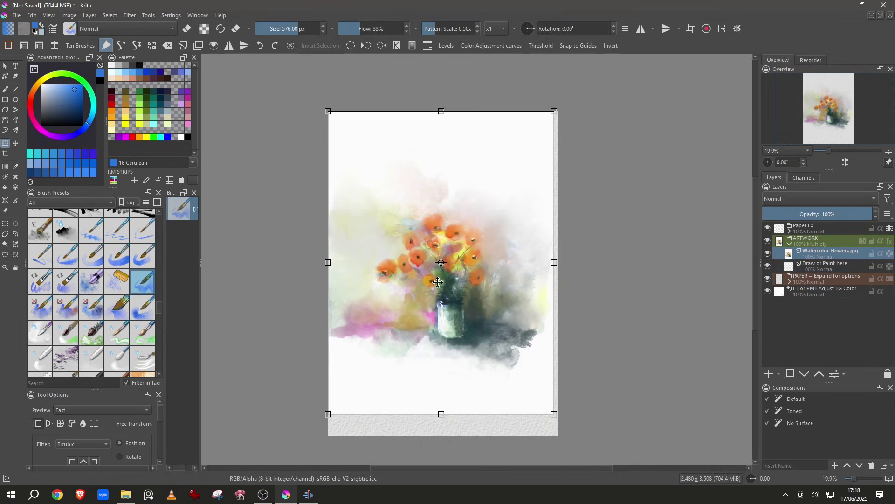
{"action": "scroll", "coordinate": [462, 262], "scroll_direction": "up", "scroll_amount": 5}
{"action": "scroll", "coordinate": [450, 228], "scroll_direction": "up", "scroll_amount": 1}
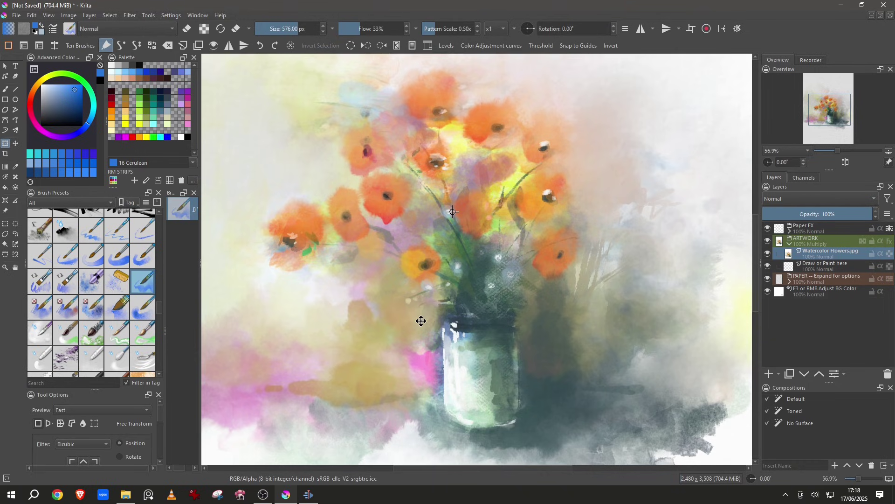
{"action": "scroll", "coordinate": [421, 308], "scroll_direction": "down", "scroll_amount": 5}
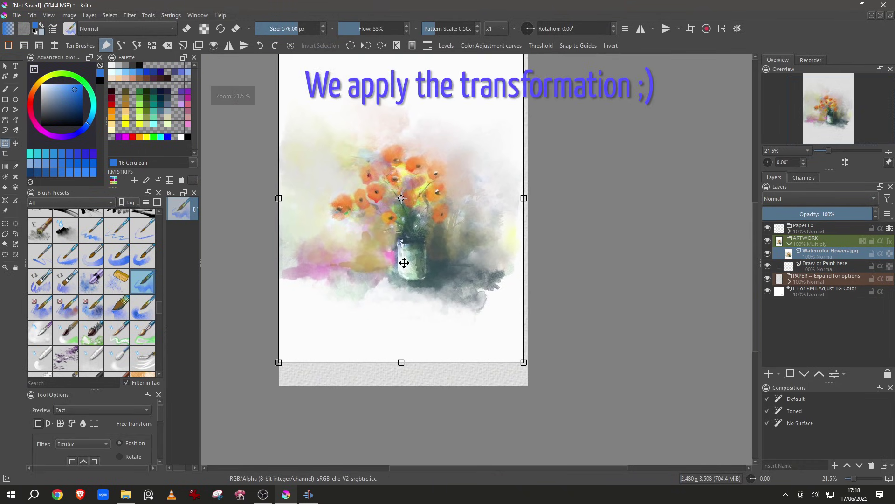
{"action": "key", "text": "Return"}
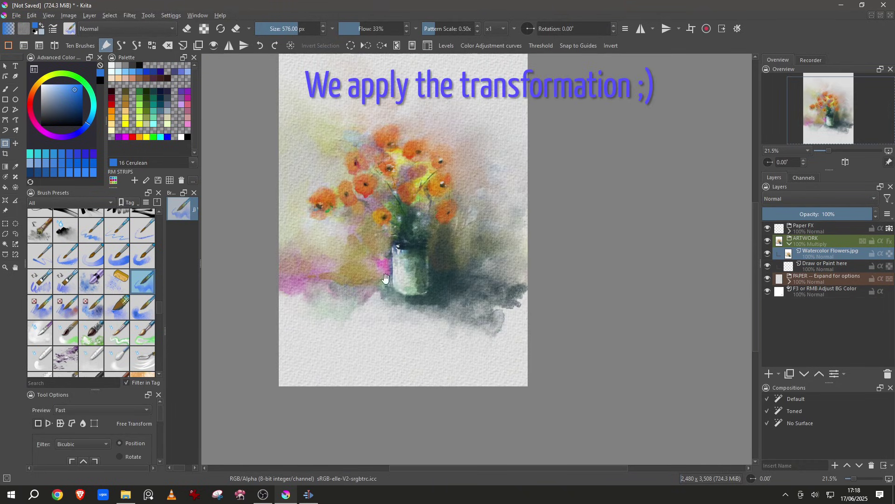
{"action": "scroll", "coordinate": [452, 308], "scroll_direction": "up", "scroll_amount": 2}
{"action": "scroll", "coordinate": [452, 312], "scroll_direction": "up", "scroll_amount": 2}
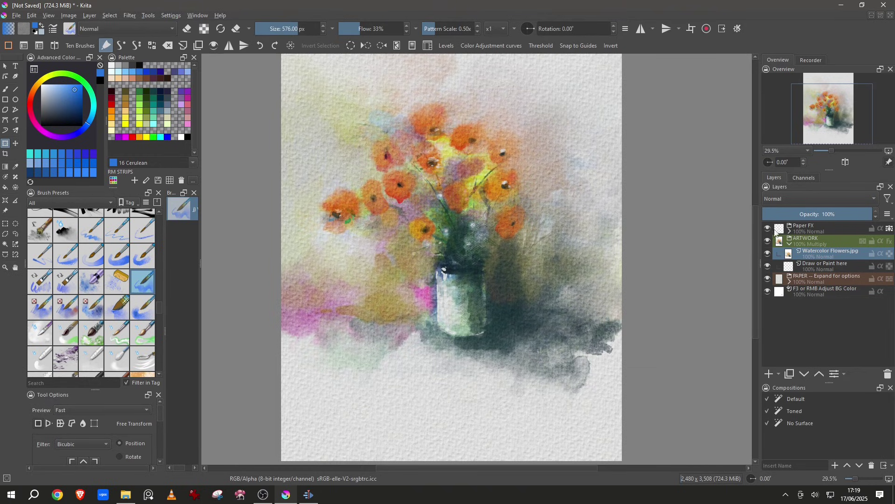
- In the expanded PAPER group, set the Adjust Whiten layer's opacity from 68% to 82%
{"action": "left_click", "coordinate": [803, 283]}
{"action": "left_click", "coordinate": [790, 281]}
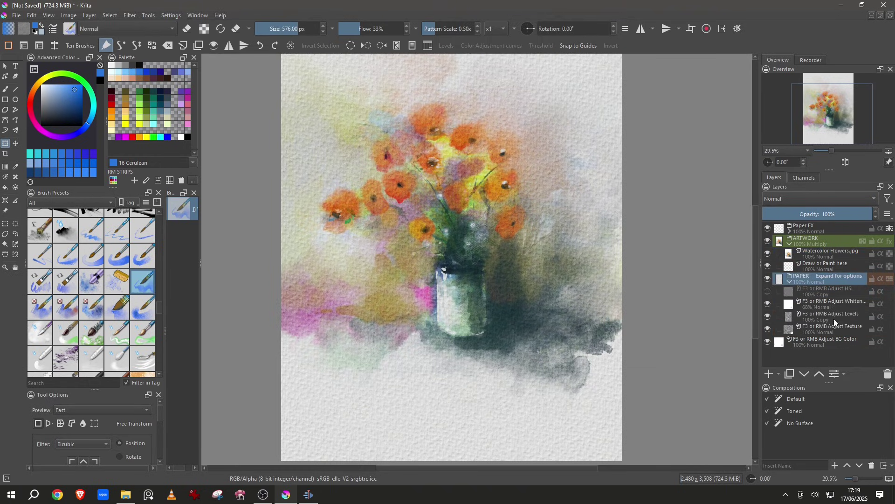
{"action": "left_click", "coordinate": [818, 304]}
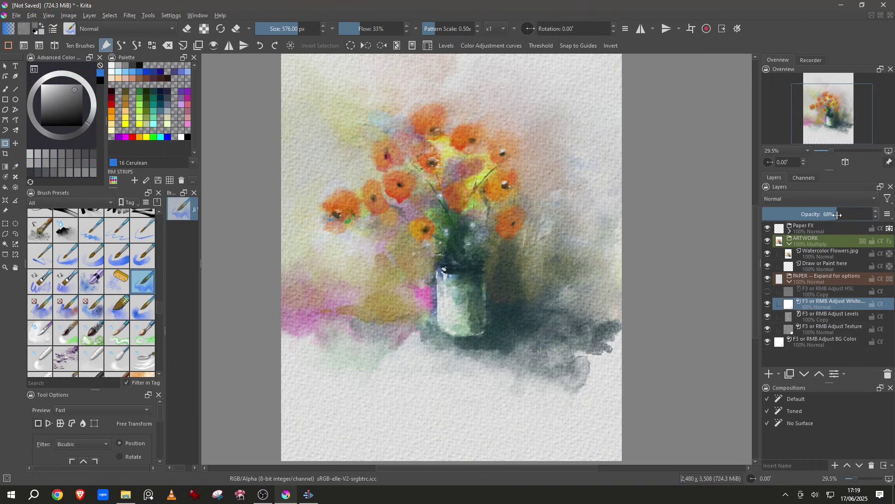
{"action": "left_click", "coordinate": [852, 215]}
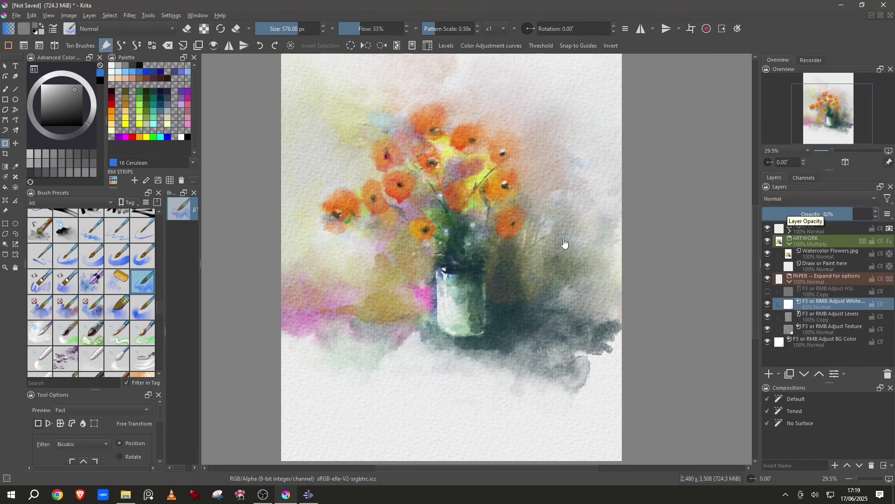
{"action": "left_click_drag", "start_coordinate": [406, 212], "coordinate": [378, 145]}
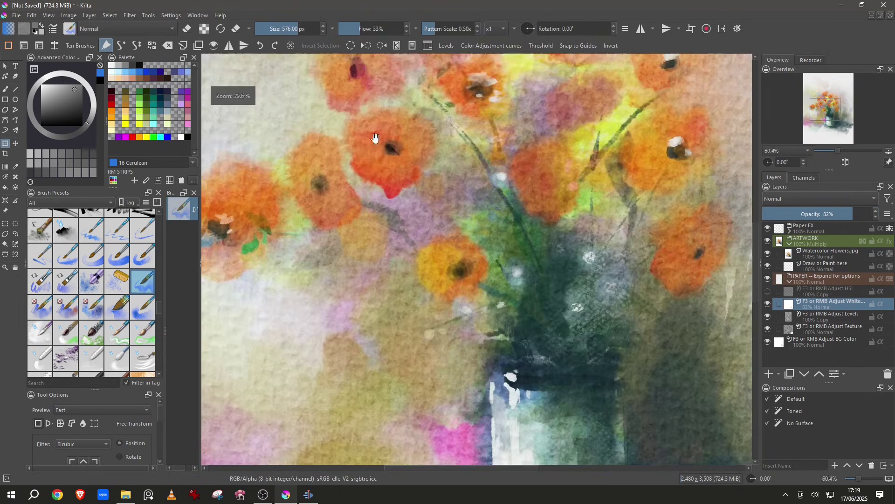
{"action": "scroll", "coordinate": [411, 227], "scroll_direction": "down", "scroll_amount": 5}
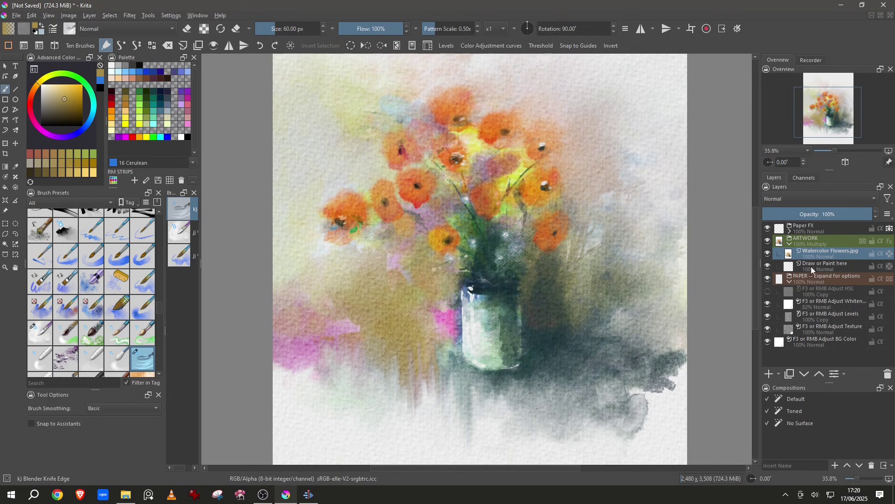
- Expand Paper FX and raise both Grain Overlay opacities, the top one to full
{"action": "left_click", "coordinate": [789, 231]}
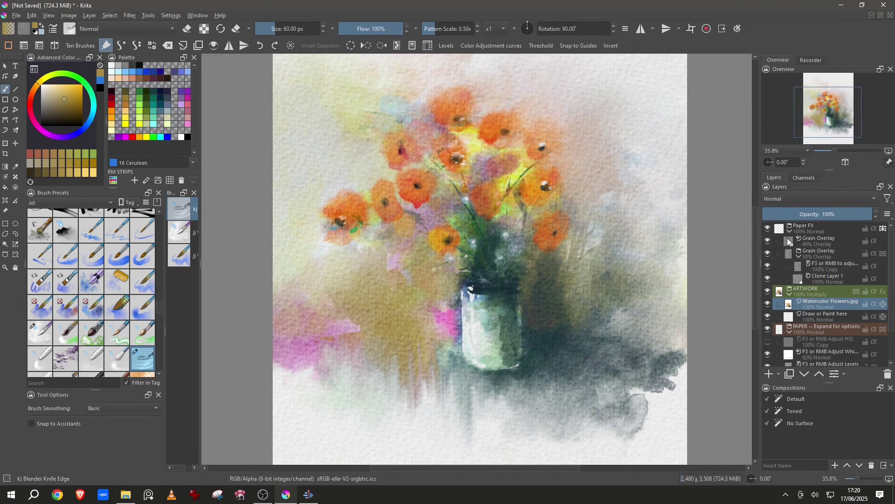
{"action": "left_click", "coordinate": [792, 246]}
{"action": "left_click_drag", "start_coordinate": [805, 216], "coordinate": [868, 220]}
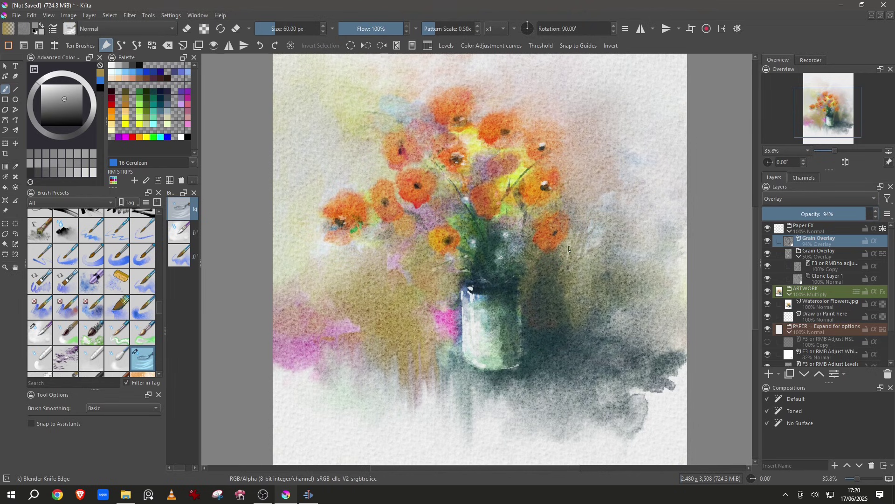
{"action": "left_click", "coordinate": [819, 254]}
{"action": "left_click_drag", "start_coordinate": [816, 214], "coordinate": [843, 214]}
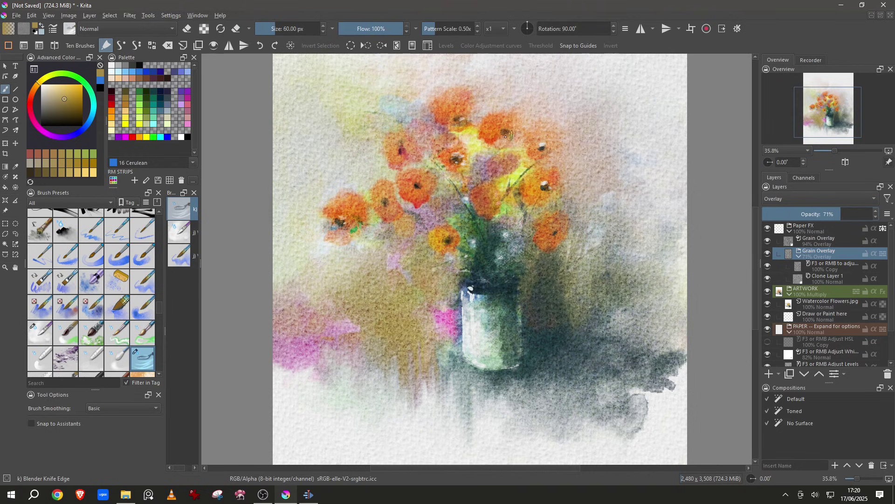
{"action": "scroll", "coordinate": [497, 140], "scroll_direction": "up", "scroll_amount": 2}
{"action": "scroll", "coordinate": [483, 241], "scroll_direction": "down", "scroll_amount": 3}
{"action": "scroll", "coordinate": [483, 240], "scroll_direction": "up", "scroll_amount": 1}
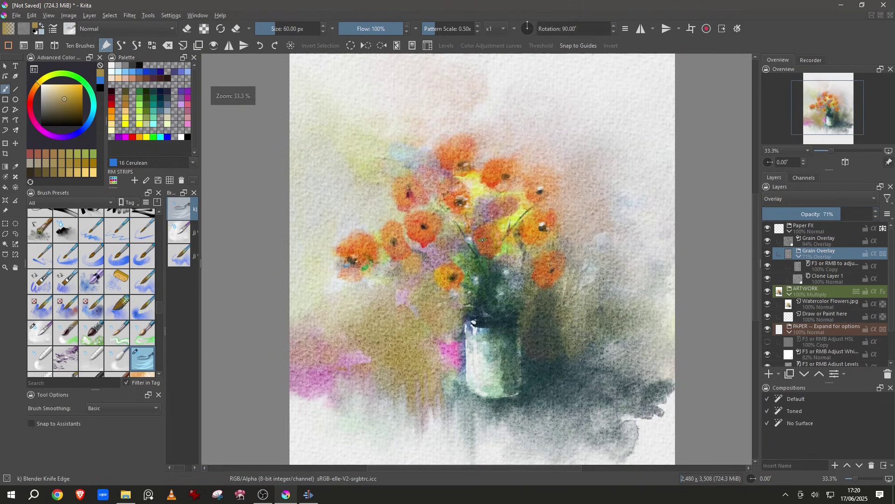
{"action": "left_click_drag", "start_coordinate": [481, 235], "coordinate": [486, 241]}
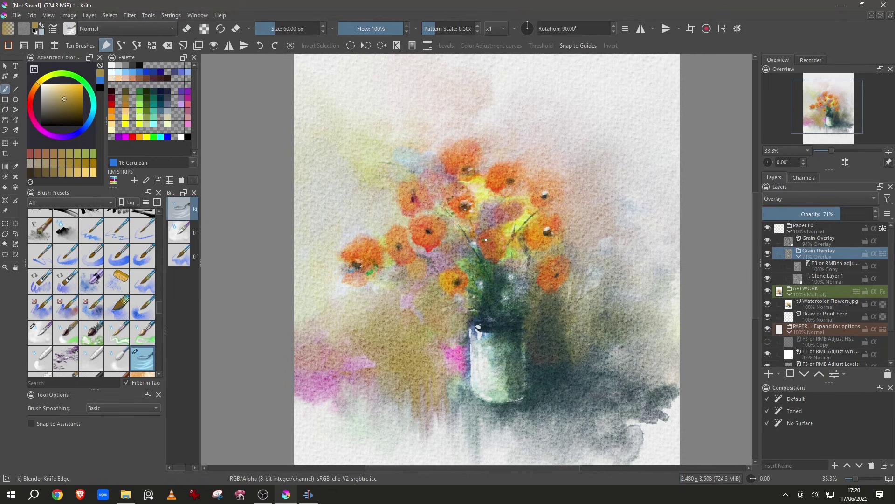
- Retune the upper Grain Overlay layer's opacity to 61%
{"action": "left_click", "coordinate": [829, 240]}
{"action": "left_click", "coordinate": [793, 214]}
{"action": "left_click_drag", "start_coordinate": [793, 214], "coordinate": [830, 211]}
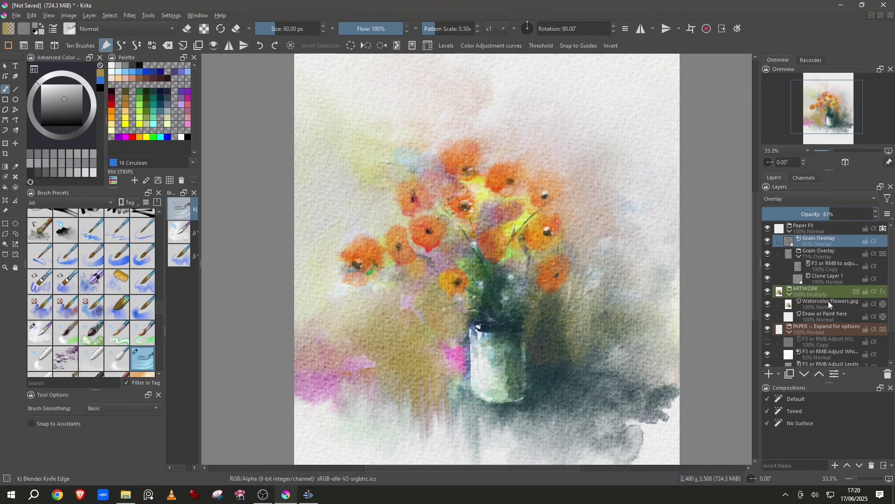
{"action": "left_click", "coordinate": [834, 328]}
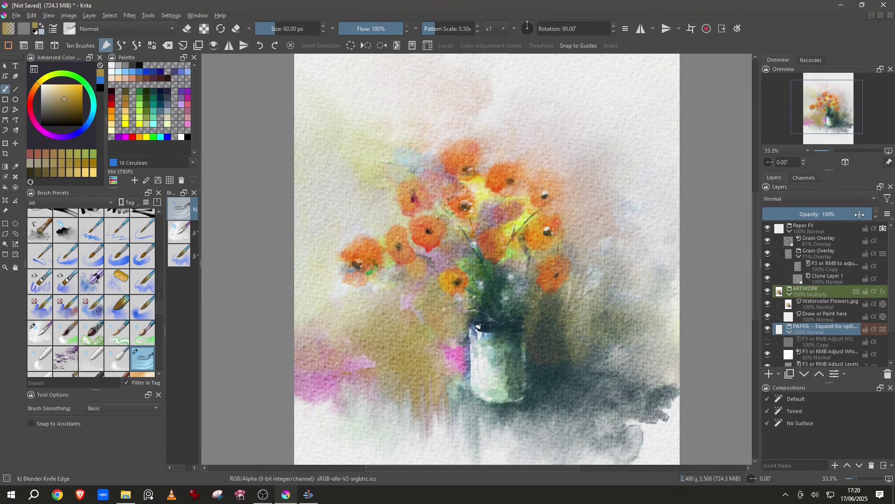
- Lower the PAPER group's opacity to 39% and hide it
{"action": "left_click_drag", "start_coordinate": [860, 214], "coordinate": [805, 208]}
{"action": "left_click", "coordinate": [769, 330]}
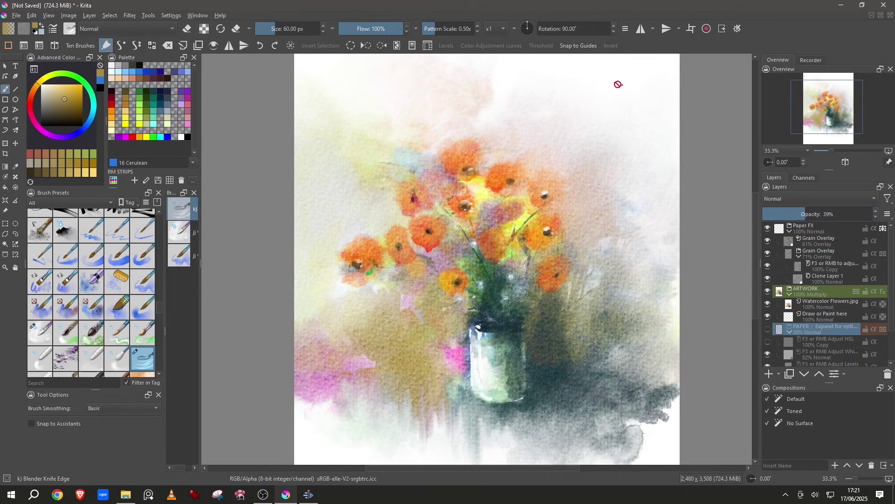
{"action": "scroll", "coordinate": [613, 85], "scroll_direction": "up", "scroll_amount": 2}
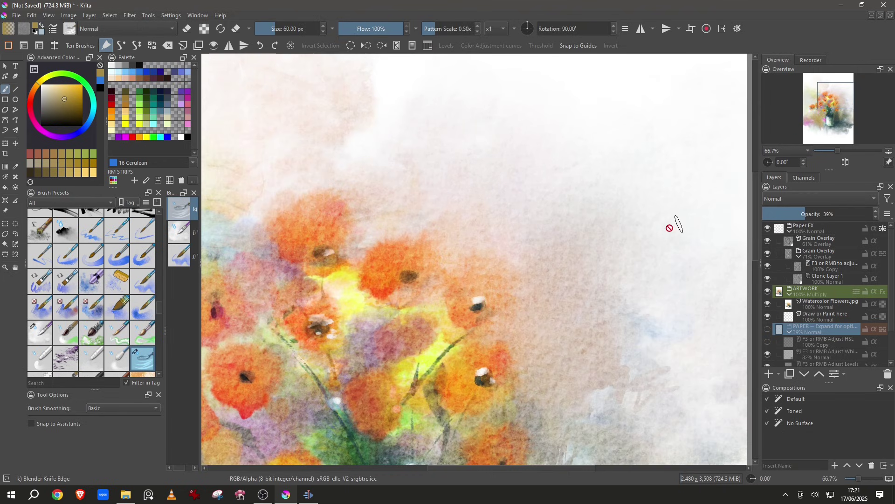
{"action": "scroll", "coordinate": [665, 99], "scroll_direction": "down", "scroll_amount": 1}
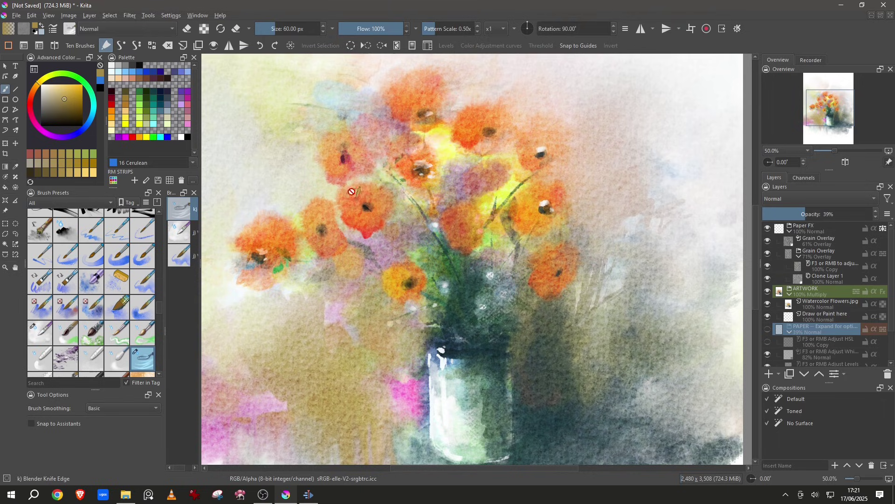
- Paint a grey-green WaterC Spread wash across the upper-right background, then show PAPER again
{"action": "left_click", "coordinate": [524, 421], "text": "ctrl"}
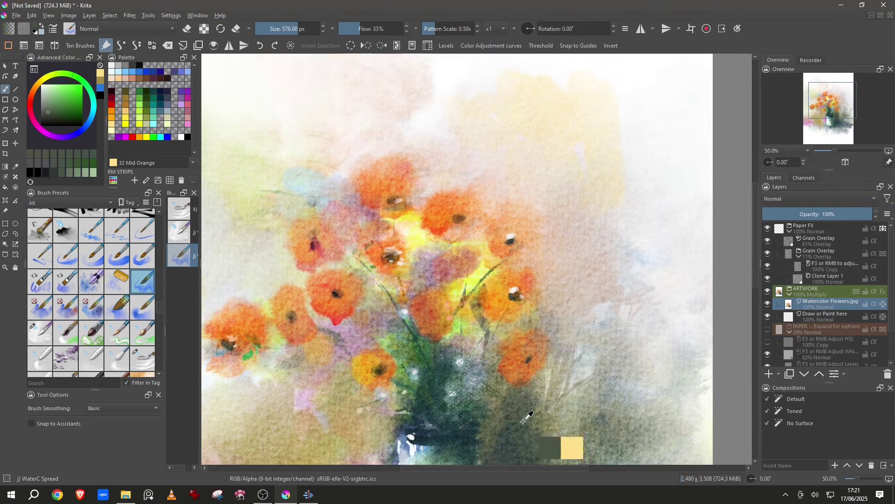
{"action": "mouse_move", "coordinate": [595, 186]}
{"action": "left_mouse_down"}
{"action": "mouse_move", "coordinate": [579, 237]}
{"action": "mouse_move", "coordinate": [545, 174]}
{"action": "mouse_move", "coordinate": [494, 145]}
{"action": "mouse_move", "coordinate": [580, 157]}
{"action": "mouse_move", "coordinate": [591, 129]}
{"action": "mouse_move", "coordinate": [553, 105]}
{"action": "mouse_move", "coordinate": [571, 108]}
{"action": "mouse_move", "coordinate": [585, 271]}
{"action": "mouse_move", "coordinate": [562, 256]}
{"action": "mouse_move", "coordinate": [577, 267]}
{"action": "mouse_move", "coordinate": [616, 232]}
{"action": "mouse_move", "coordinate": [624, 180]}
{"action": "mouse_move", "coordinate": [606, 87]}
{"action": "mouse_move", "coordinate": [576, 57]}
{"action": "left_mouse_up"}
{"action": "key", "text": "minus"}
{"action": "left_click", "coordinate": [768, 329]}
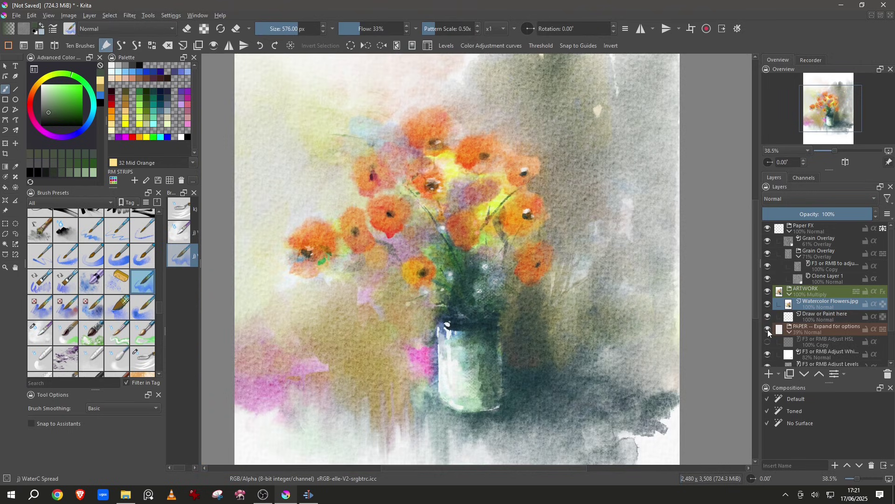
{"action": "scroll", "coordinate": [398, 323], "scroll_direction": "down", "scroll_amount": 5}
{"action": "scroll", "coordinate": [398, 324], "scroll_direction": "left", "scroll_amount": 4}
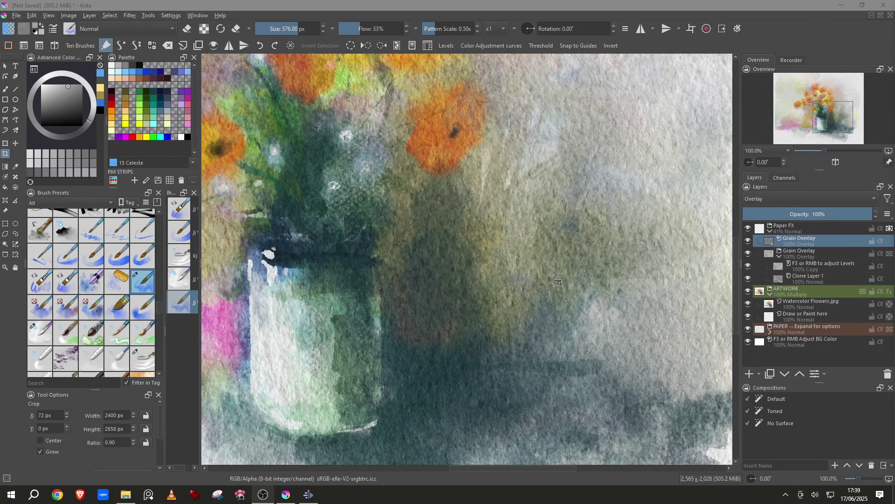
- Raise the Paper FX group's opacity to about 86%
{"action": "left_click", "coordinate": [804, 243]}
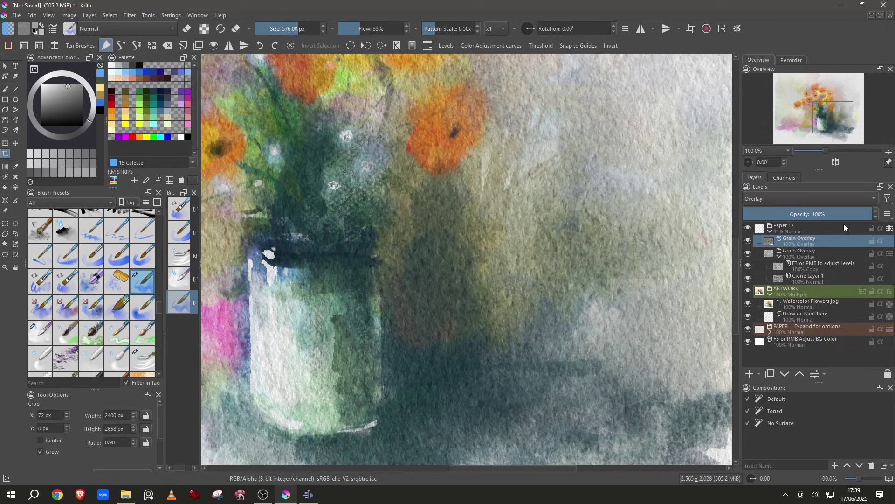
{"action": "left_click", "coordinate": [787, 229]}
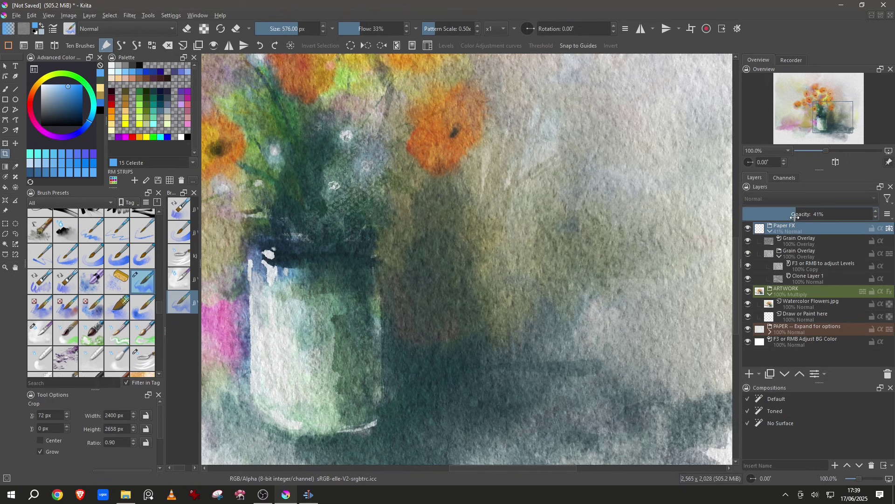
{"action": "left_click_drag", "start_coordinate": [801, 217], "coordinate": [856, 220]}
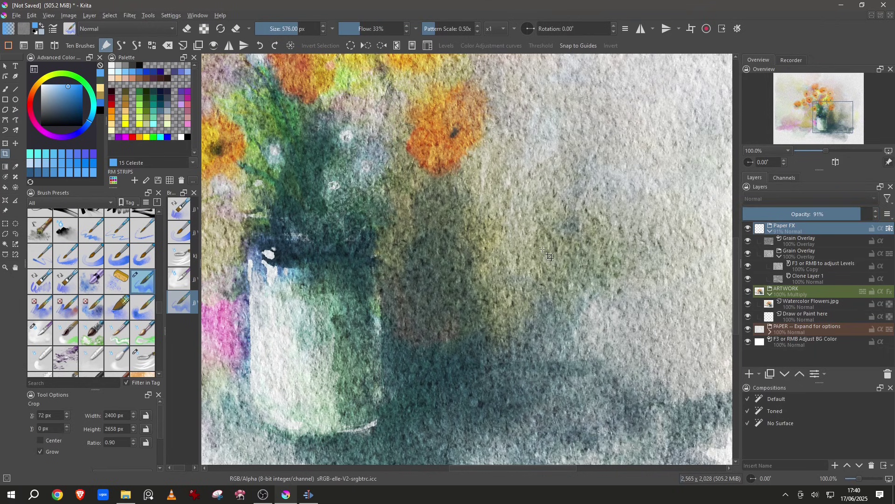
- Retune the first Grain Overlay layer to 72% and settle Paper FX at 64% opacity
{"action": "left_click", "coordinate": [798, 239]}
{"action": "left_click_drag", "start_coordinate": [867, 216], "coordinate": [800, 215]}
{"action": "left_click", "coordinate": [857, 228]}
{"action": "left_click", "coordinate": [805, 258]}
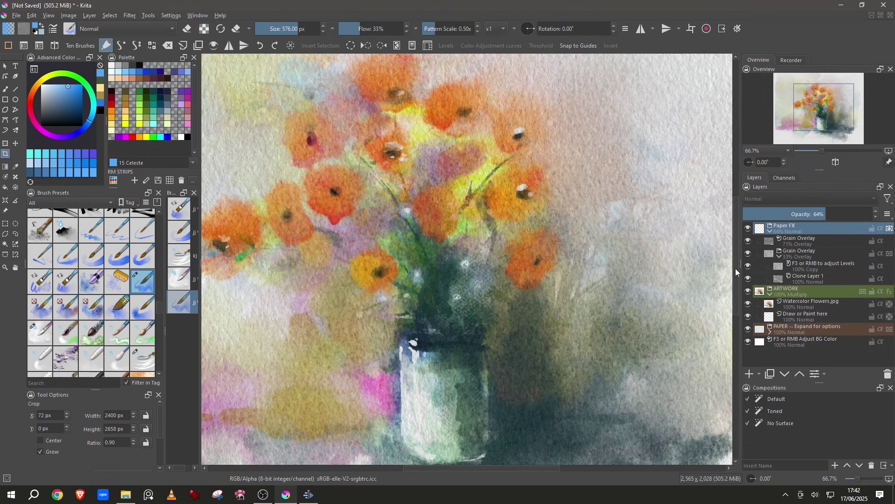
{"action": "scroll", "coordinate": [718, 266], "scroll_direction": "down", "scroll_amount": 1}
{"action": "left_click_drag", "start_coordinate": [620, 229], "coordinate": [556, 236]}
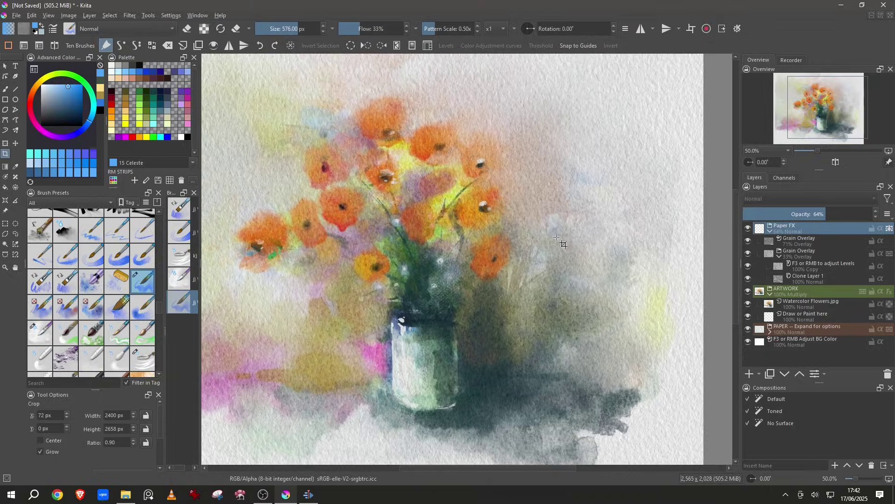